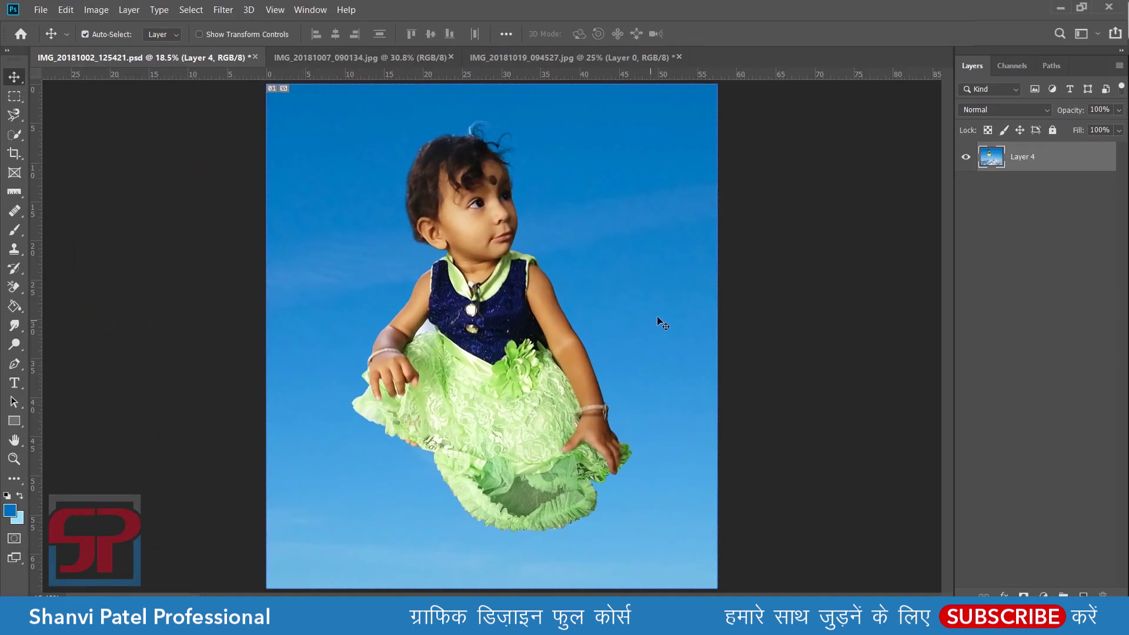
# Make the Ruler Tool from the Eyedropper tool group the active tool.
pyautogui.click(21, 192)
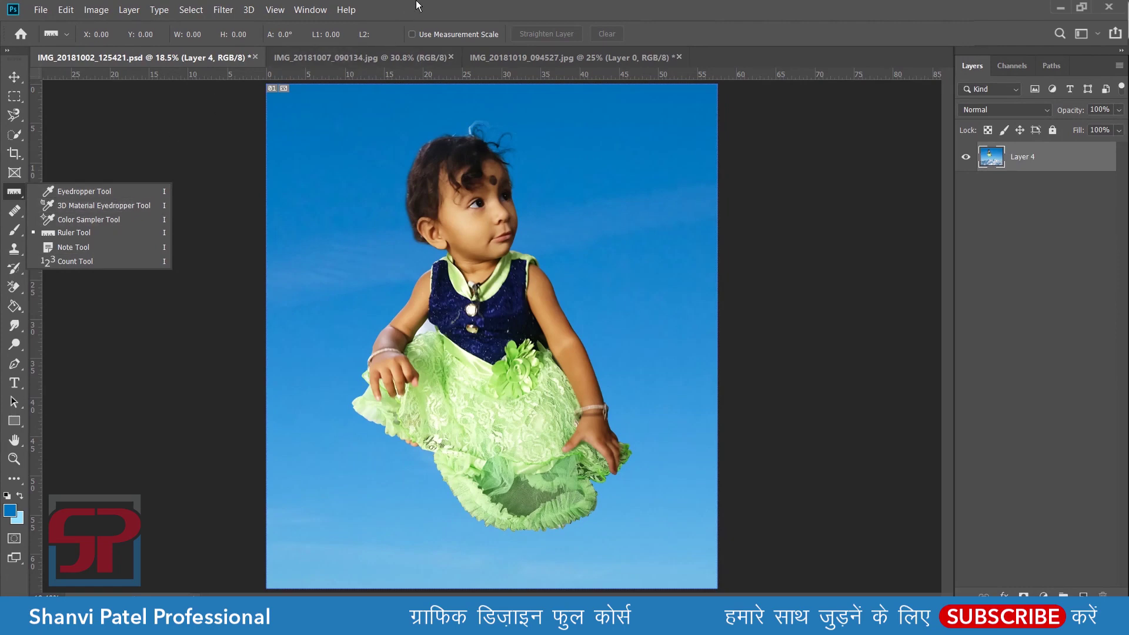
# Swap the active Ruler Tool for the Eyedropper Tool from the same tool group.
pyautogui.click(252, 13)
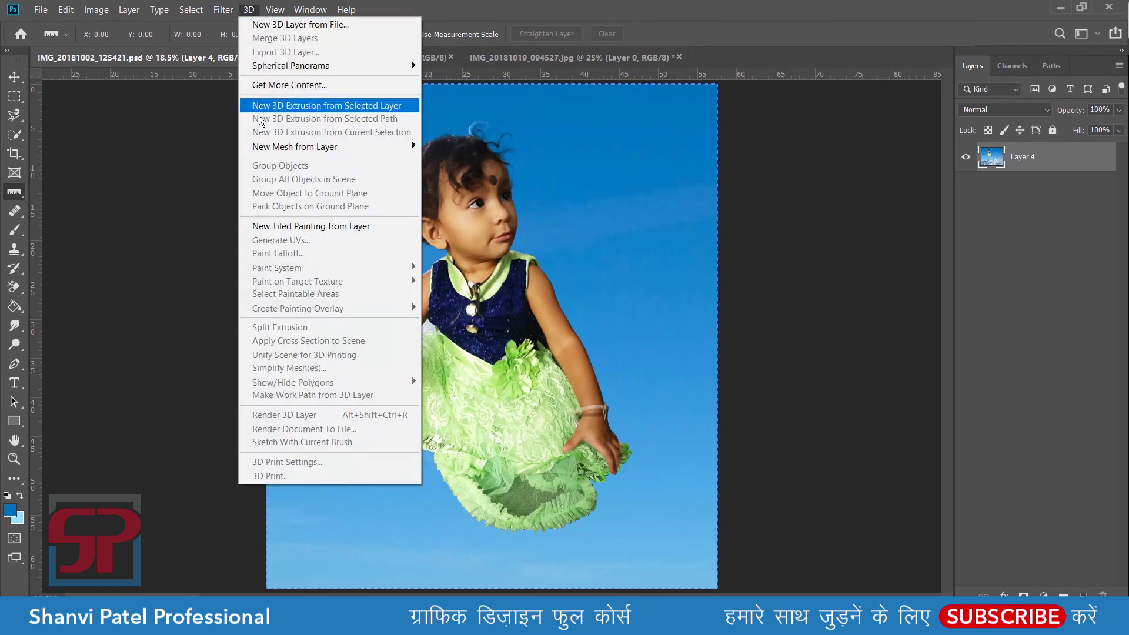
pyautogui.click(410, 5)
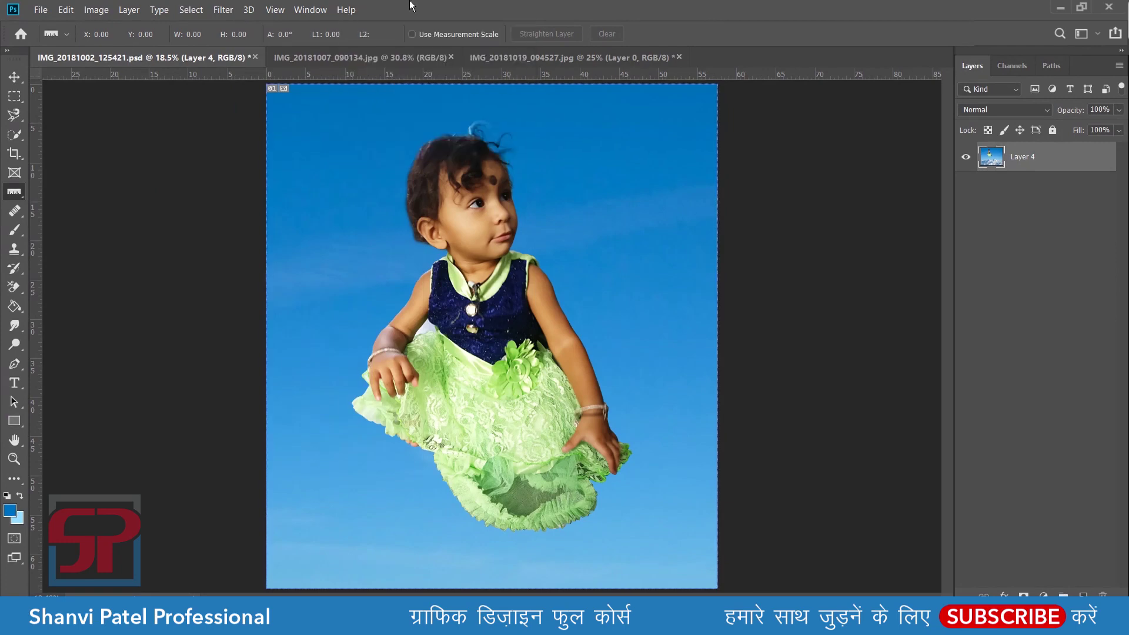
pyautogui.rightClick(22, 193)
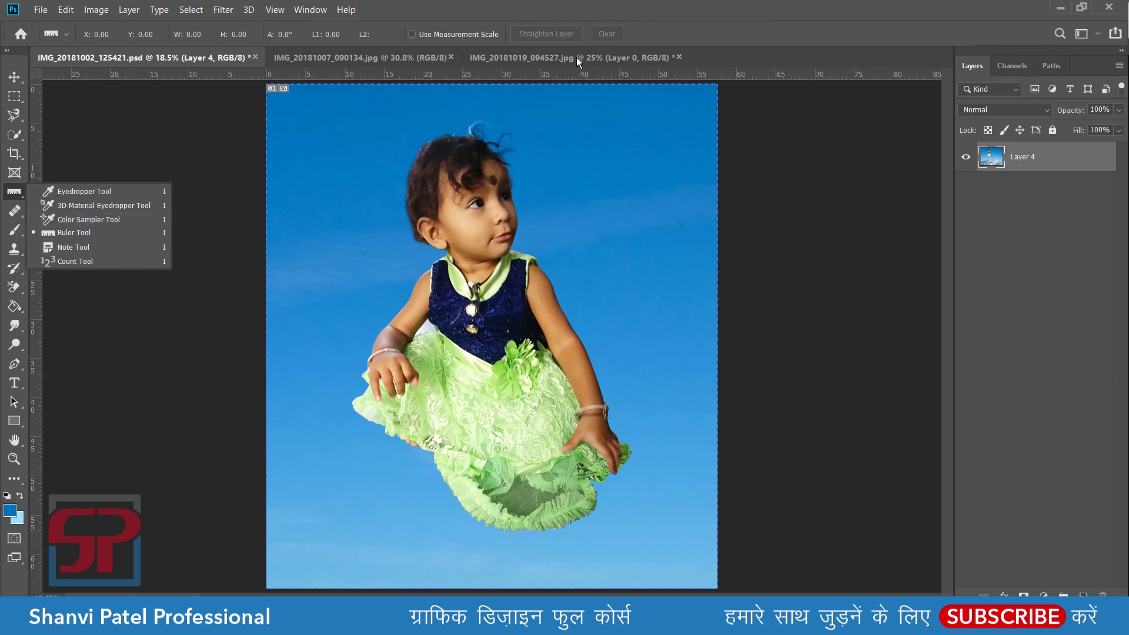
pyautogui.click(693, 6)
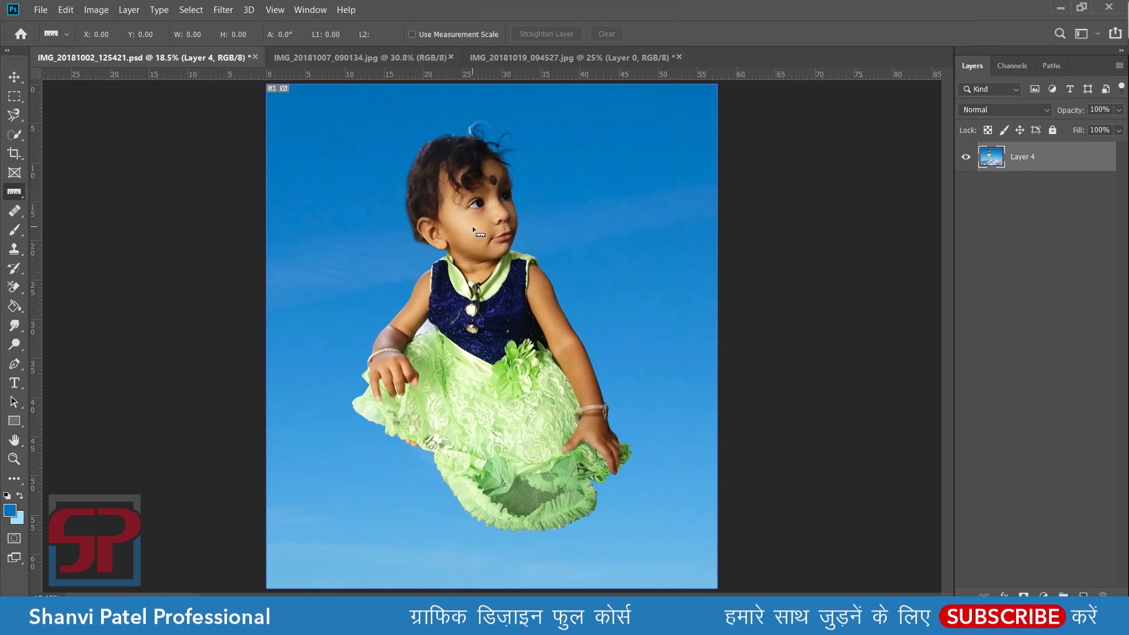
pyautogui.rightClick(14, 191)
pyautogui.click(72, 192)
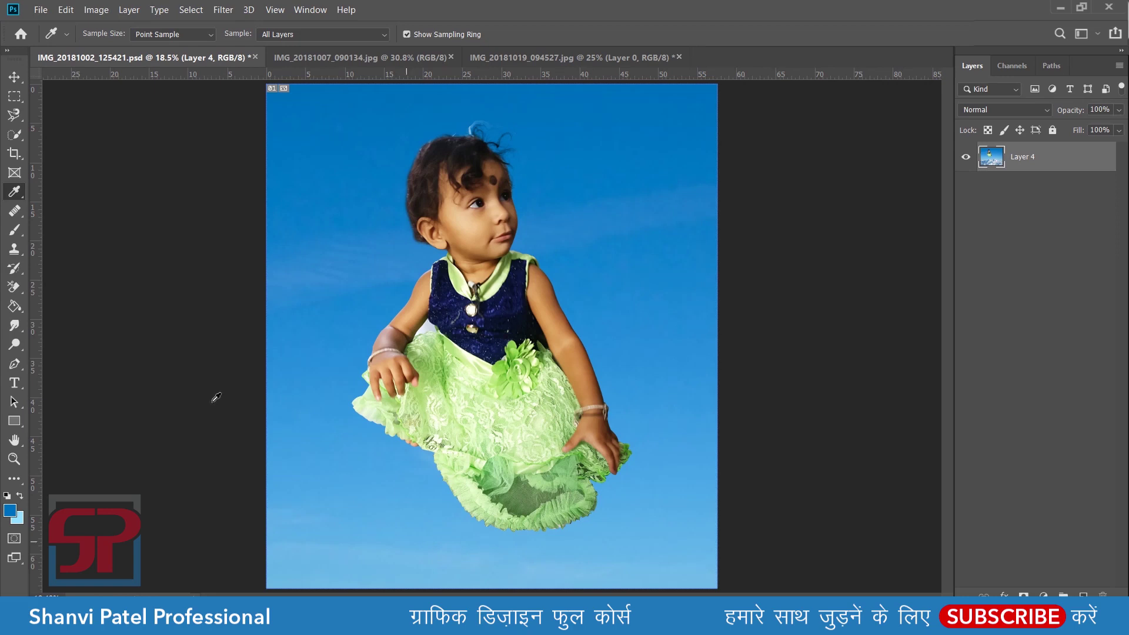
# Sample the lower sky's light blue and select the Paint Bucket Tool.
pyautogui.click(514, 556)
pyautogui.click(14, 308)
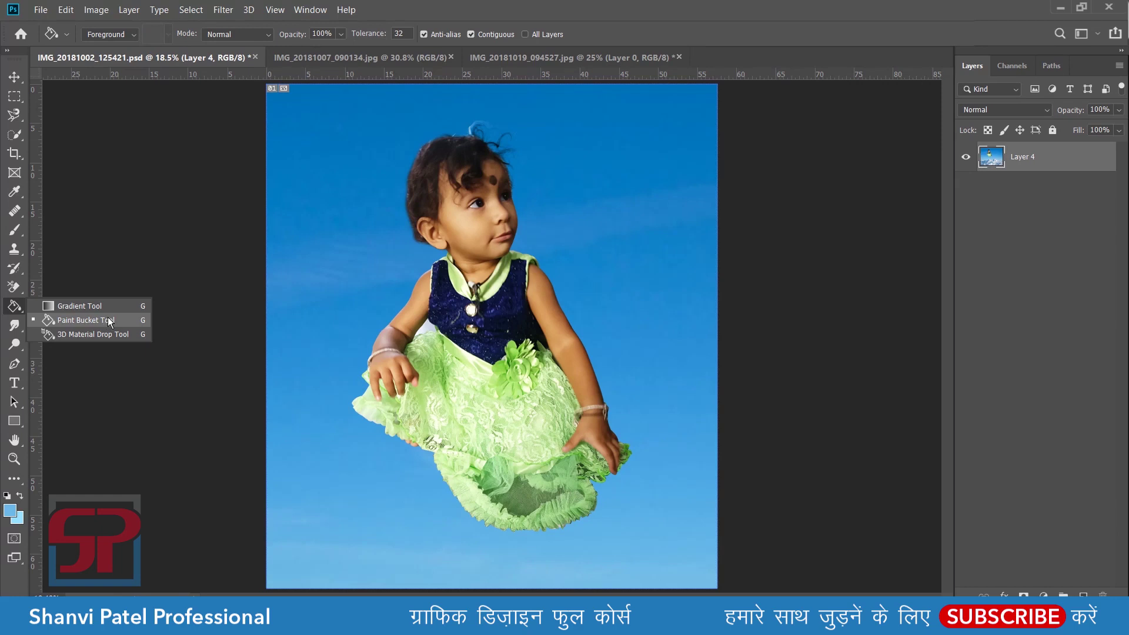
pyautogui.click(109, 320)
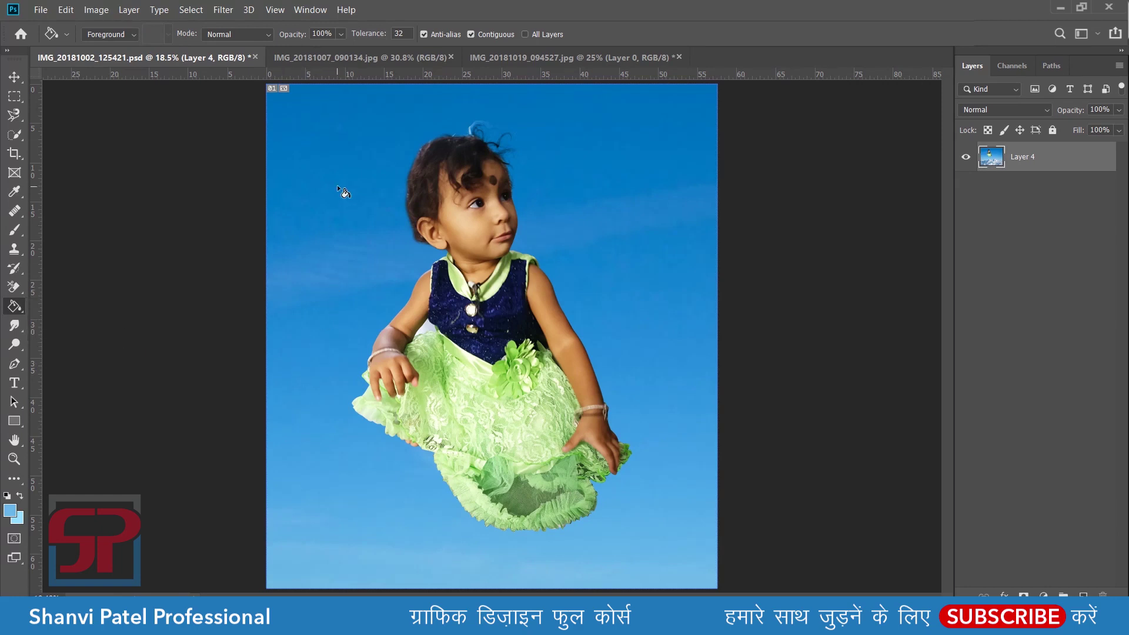
# Bucket-fill the upper, left and right darker sky patches with the sampled light blue.
pyautogui.click(327, 125)
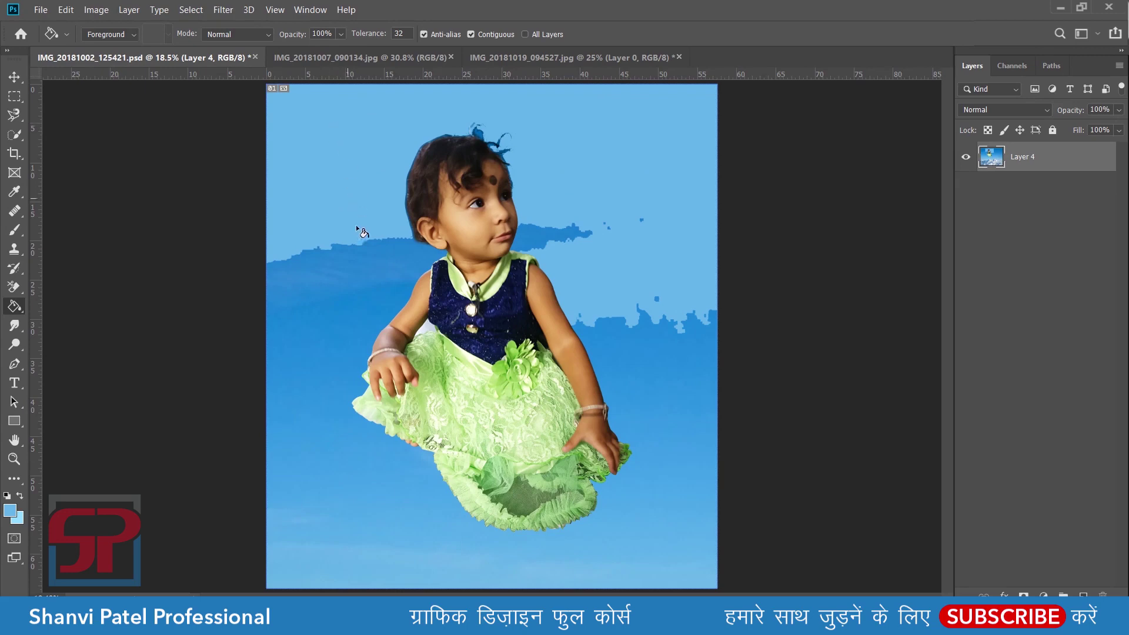
pyautogui.click(361, 257)
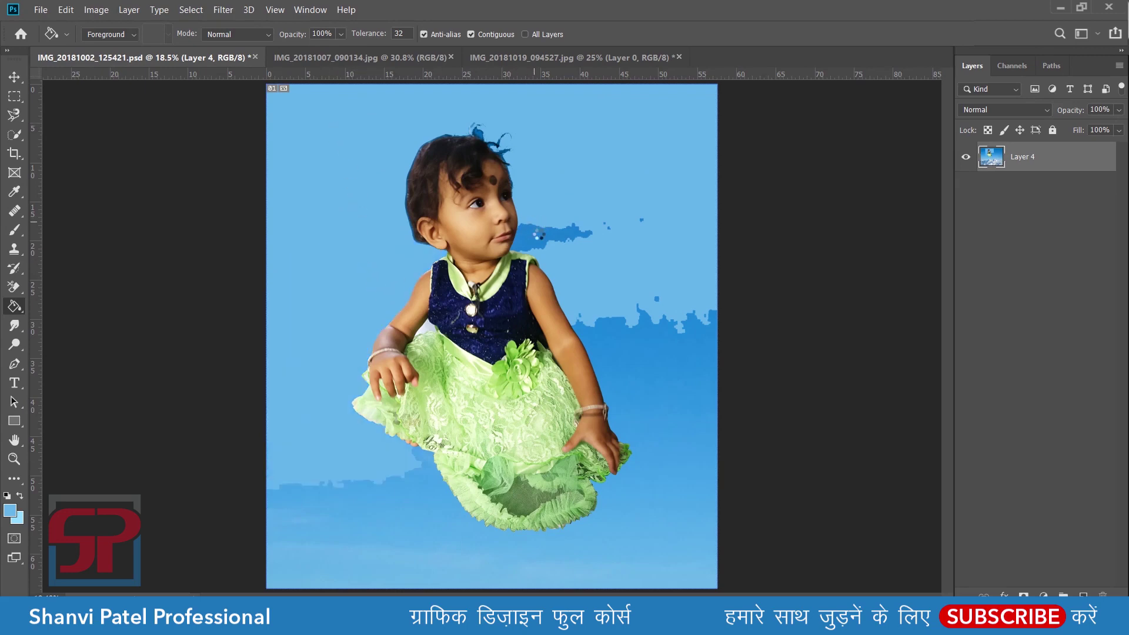
pyautogui.click(538, 235)
pyautogui.click(676, 356)
pyautogui.click(690, 482)
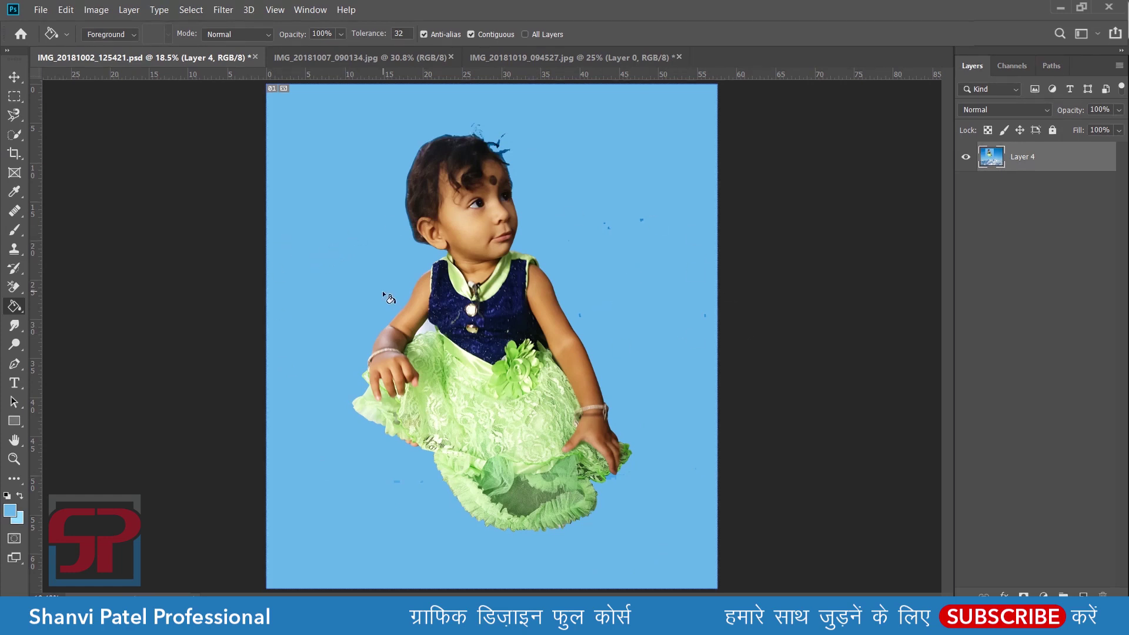
pyautogui.press('b')
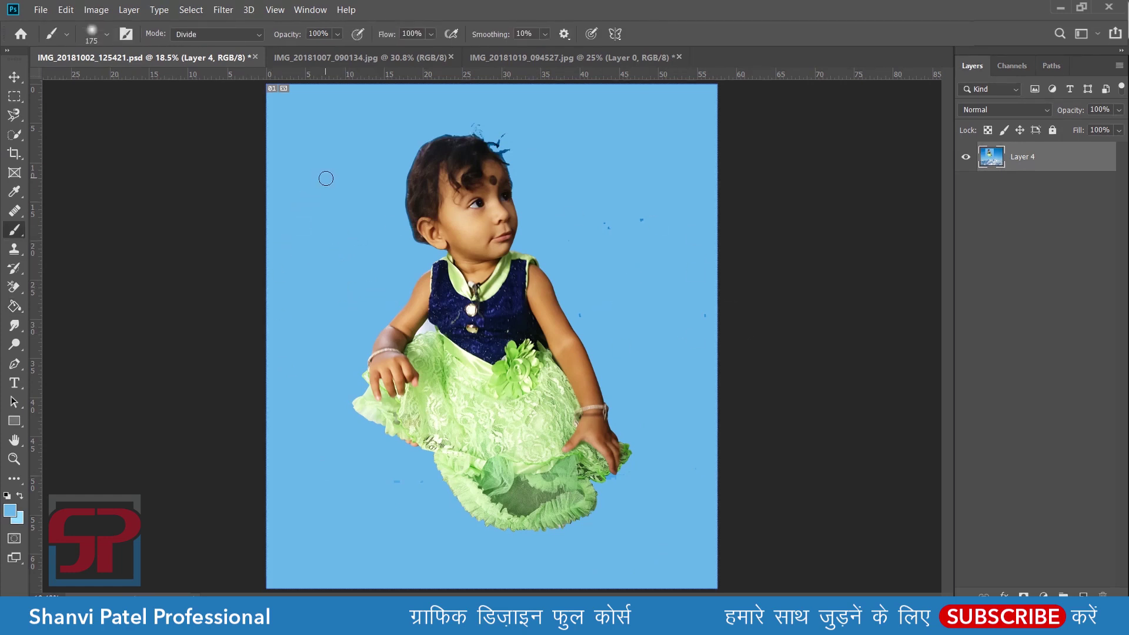
# Select the Color Sampler Tool and place sampler #1 on the upper-left sky.
pyautogui.moveTo(14, 191); pyautogui.dragTo(44, 195)
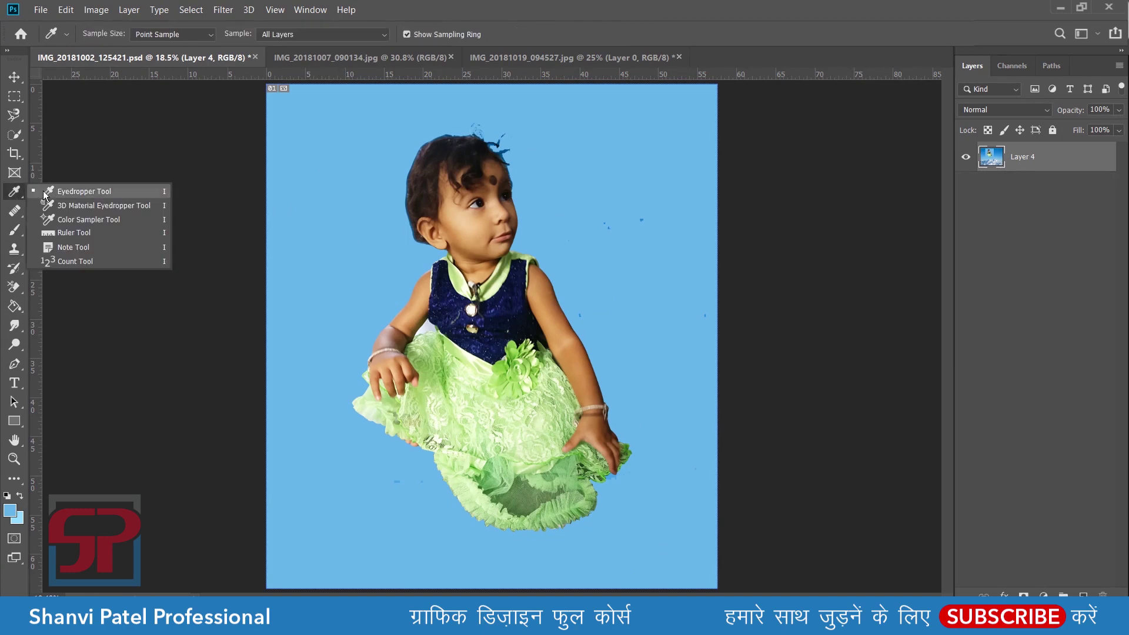
pyautogui.click(101, 222)
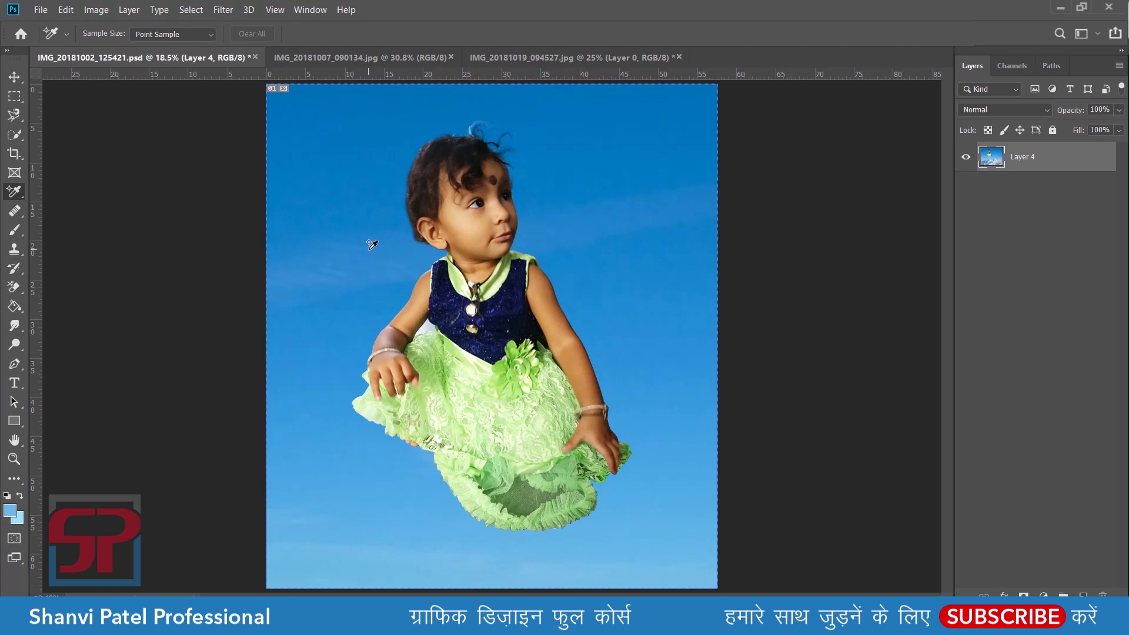
pyautogui.rightClick(15, 191)
pyautogui.click(82, 220)
pyautogui.click(324, 144)
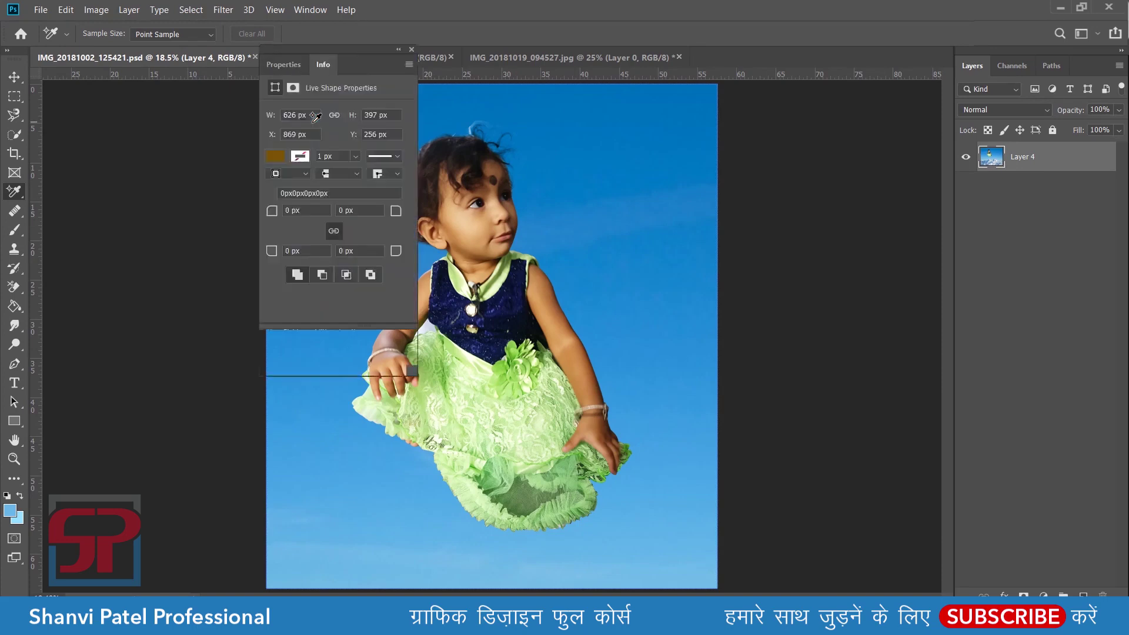
# Move the Info panel right and add samplers #2–#6 on the sky and the child's cheek.
pyautogui.moveTo(345, 50); pyautogui.dragTo(822, 106)
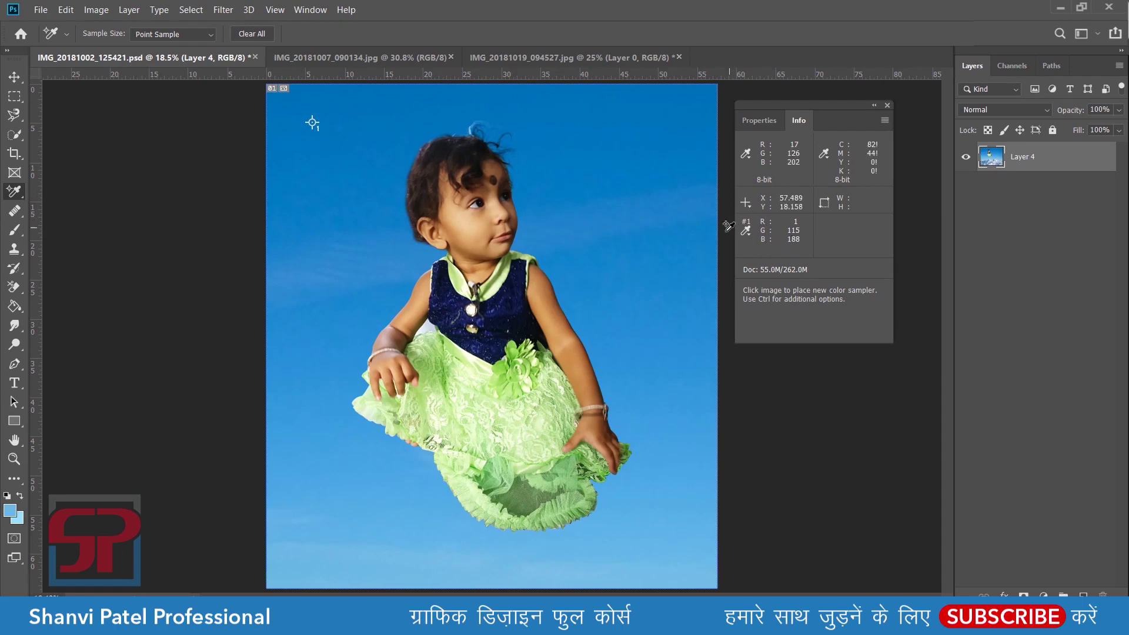
pyautogui.click(676, 510)
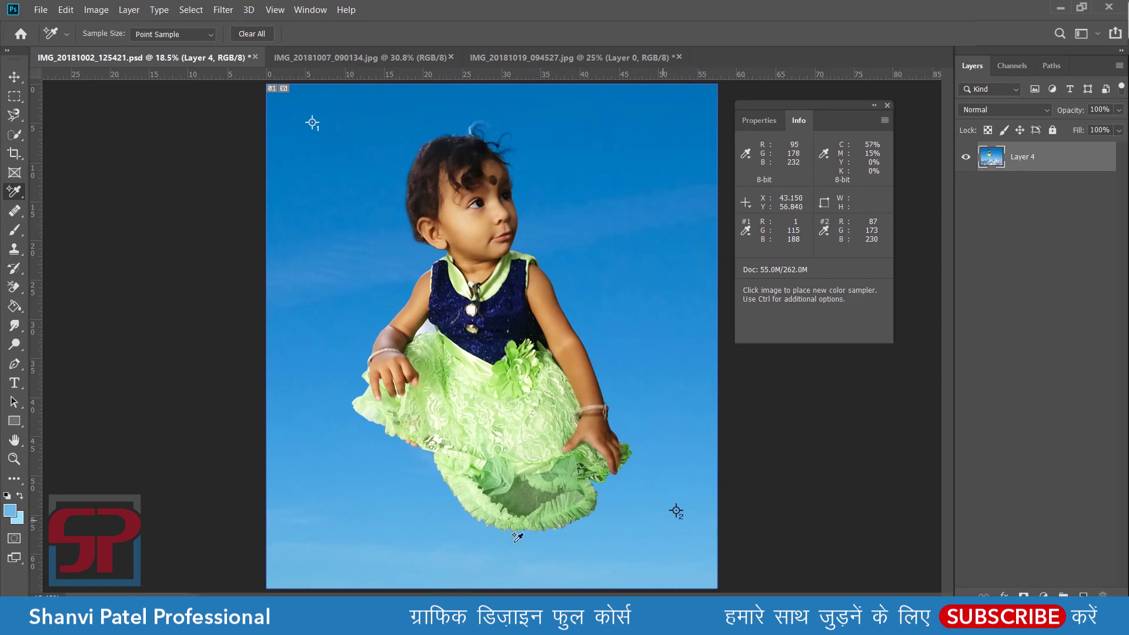
pyautogui.click(347, 448)
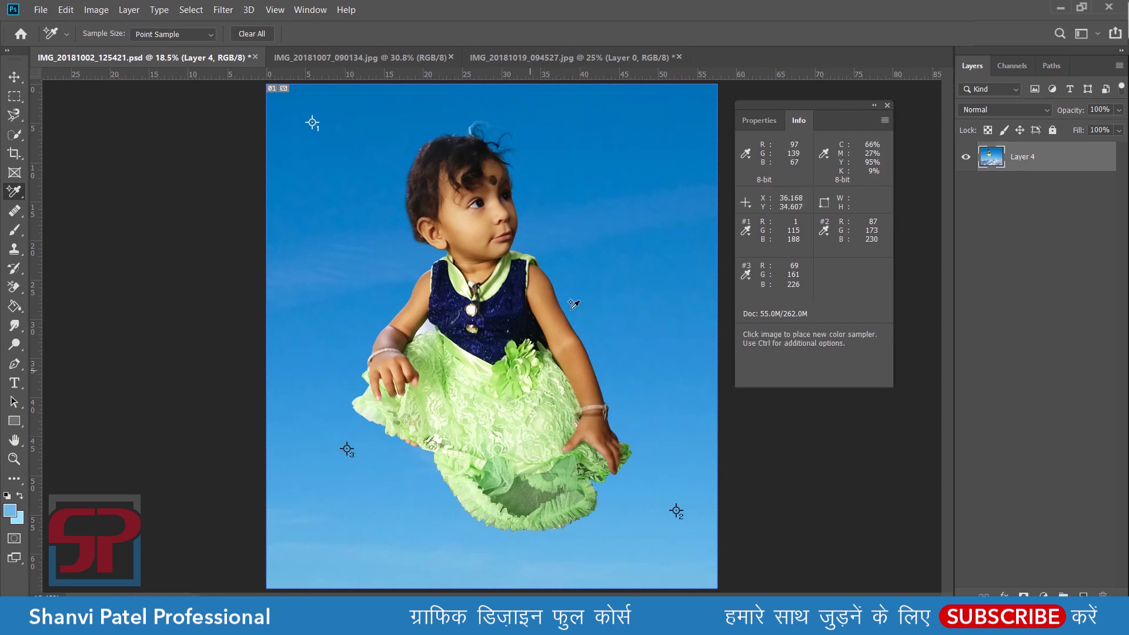
pyautogui.click(481, 228)
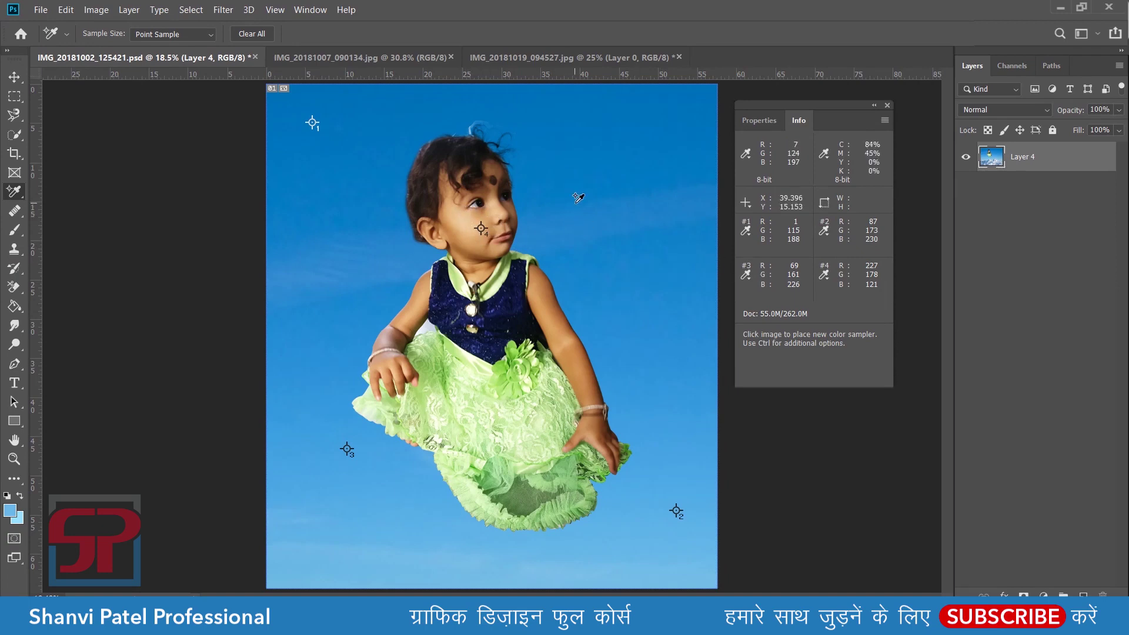
pyautogui.click(639, 148)
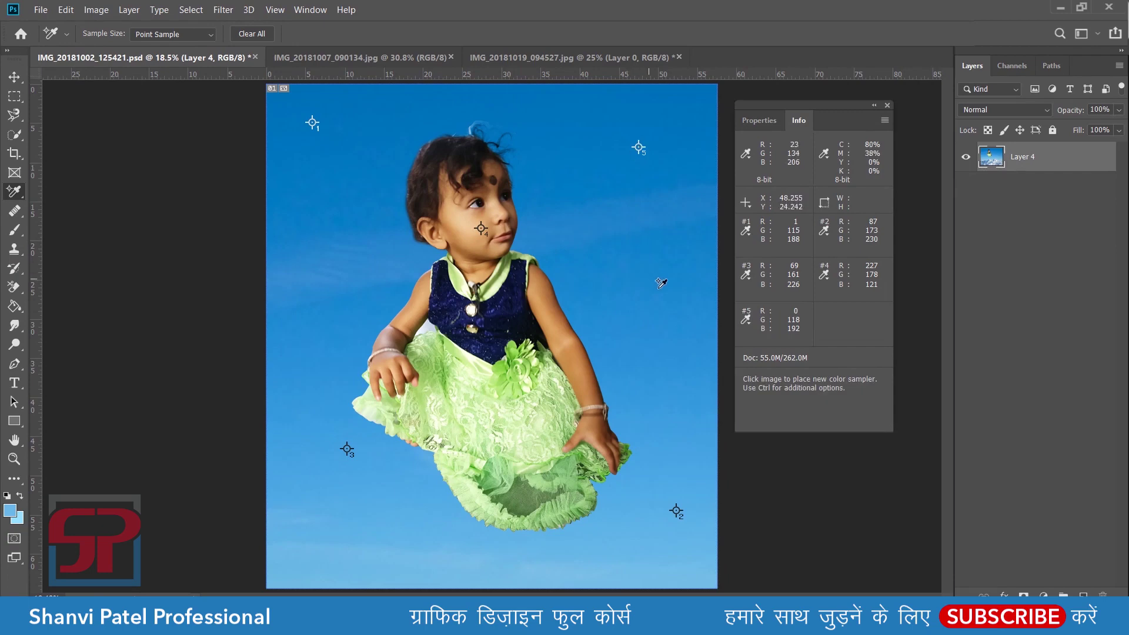
pyautogui.click(322, 252)
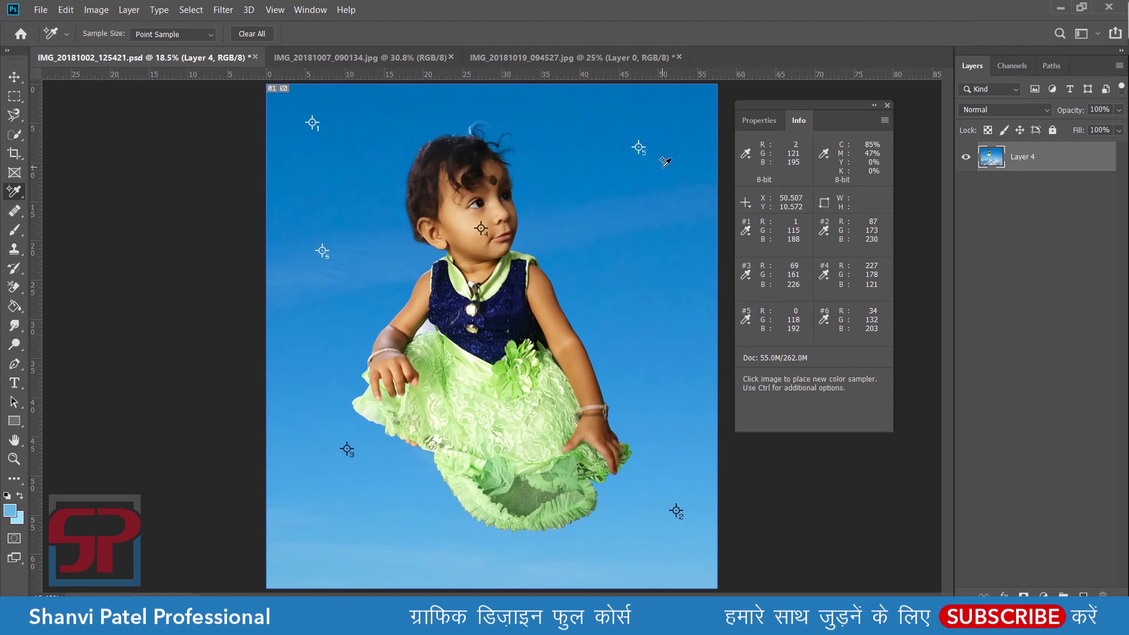
pyautogui.rightClick(18, 203)
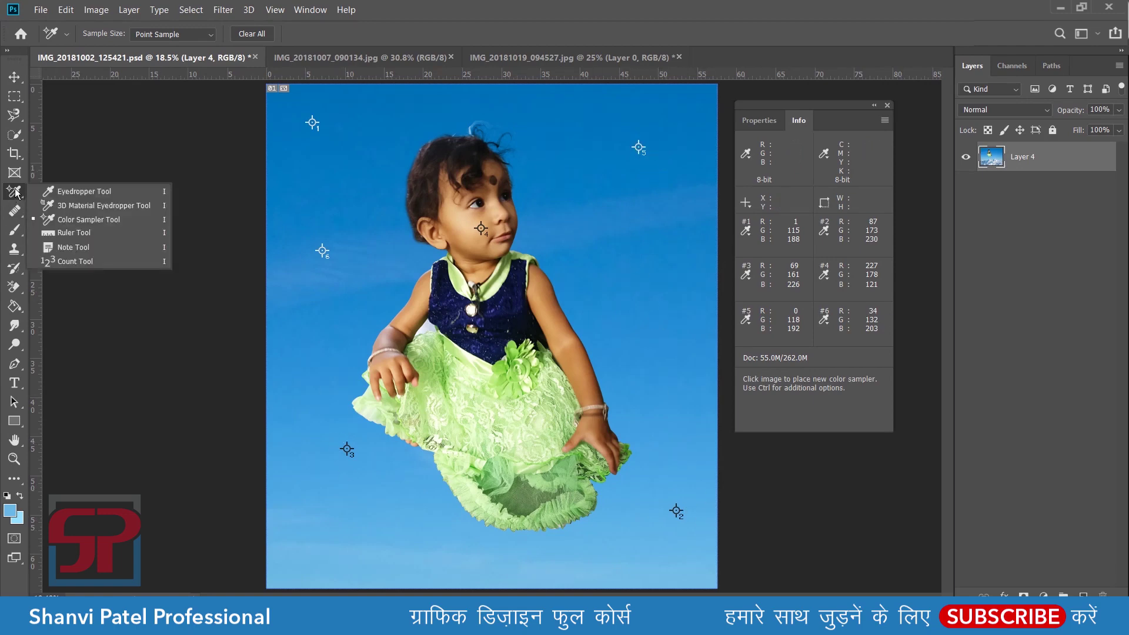
# Switch to the Ruler Tool and bring the Info readings panel back from the Window menu.
pyautogui.click(96, 234)
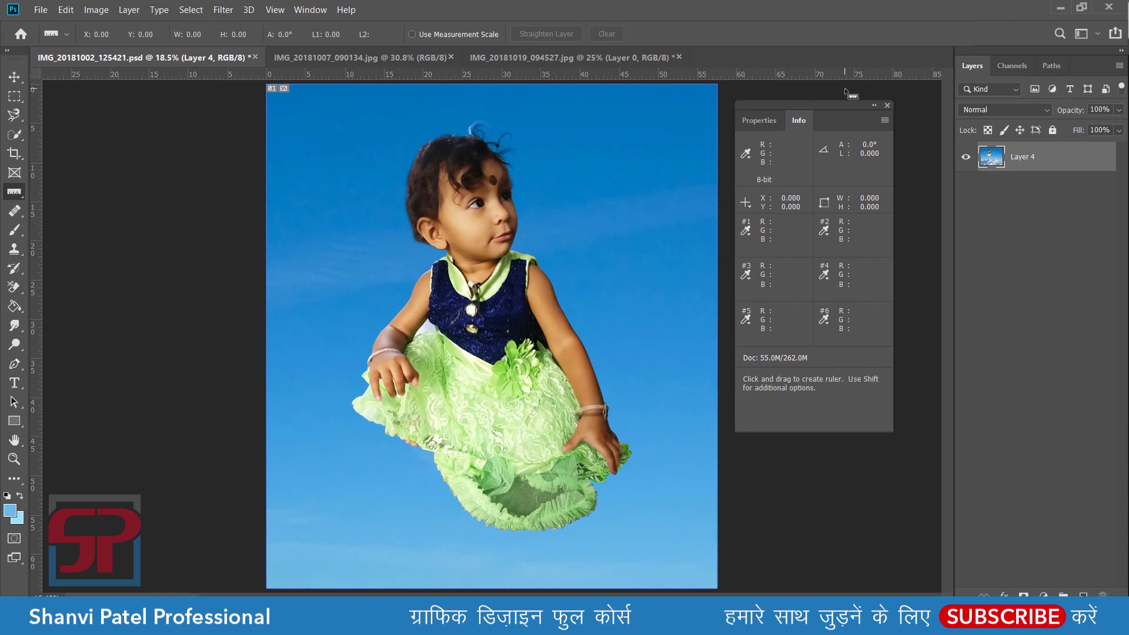
pyautogui.click(888, 105)
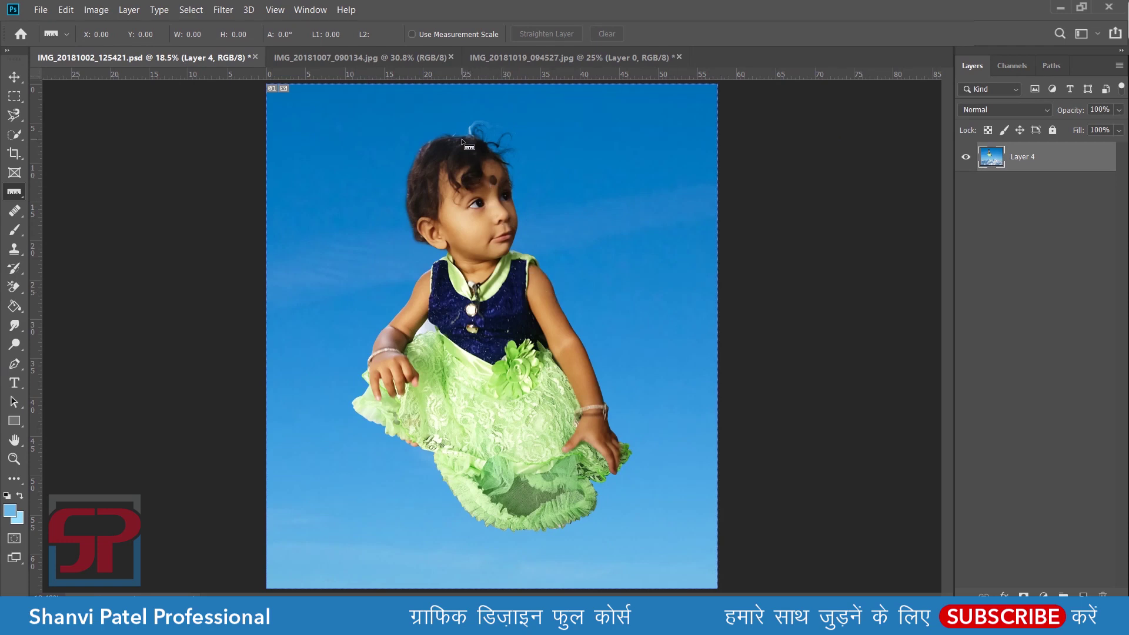
pyautogui.moveTo(458, 137); pyautogui.dragTo(488, 524)
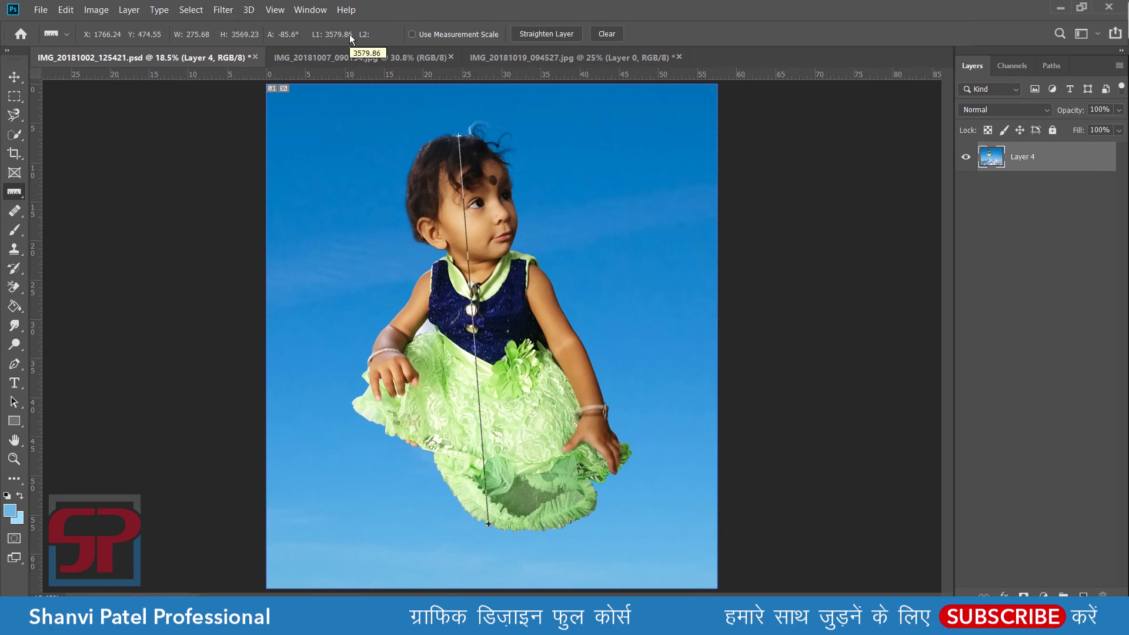
pyautogui.click(313, 10)
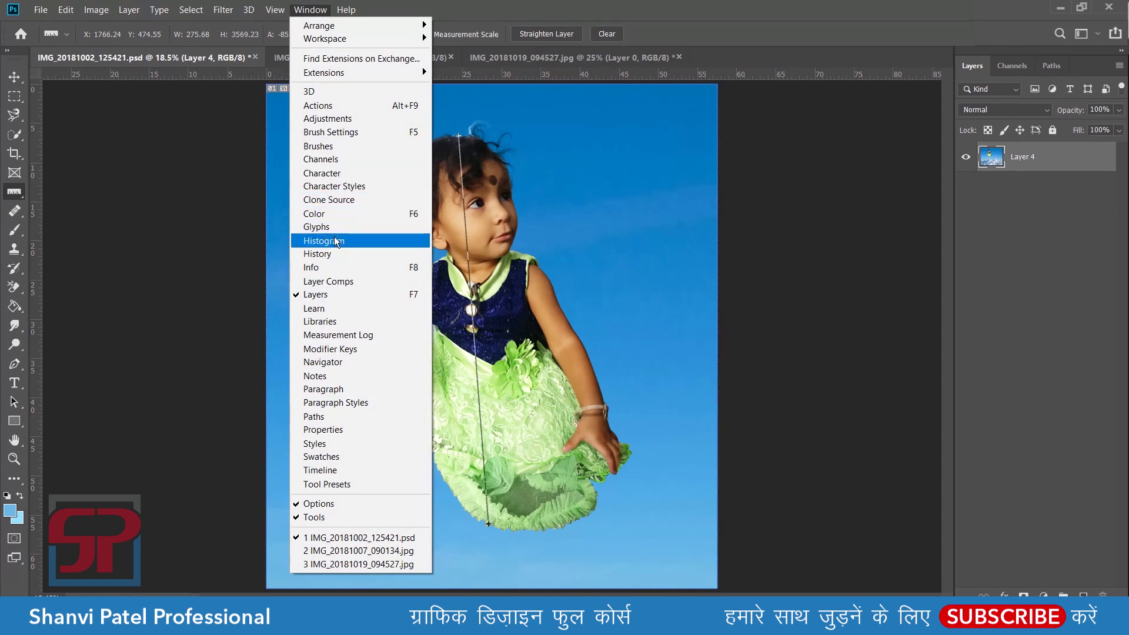
pyautogui.click(333, 267)
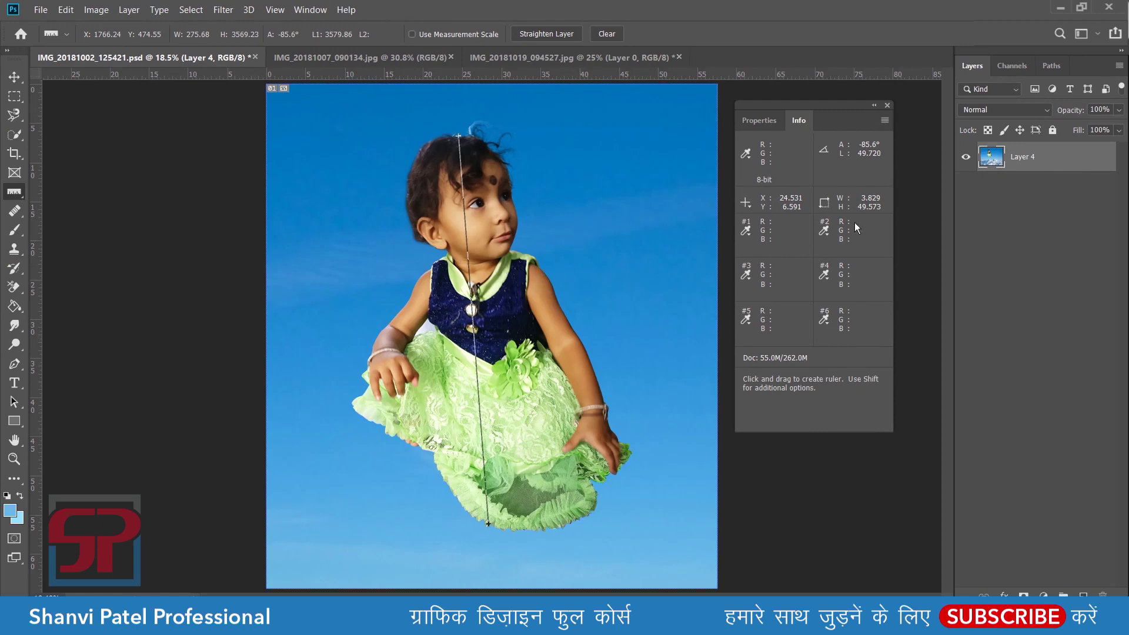
# Try ruler lines running down the child and across her dress.
pyautogui.moveTo(468, 138)
pyautogui.mouseDown()
pyautogui.moveTo(483, 400)
pyautogui.moveTo(684, 466)
pyautogui.moveTo(531, 512)
pyautogui.mouseUp()
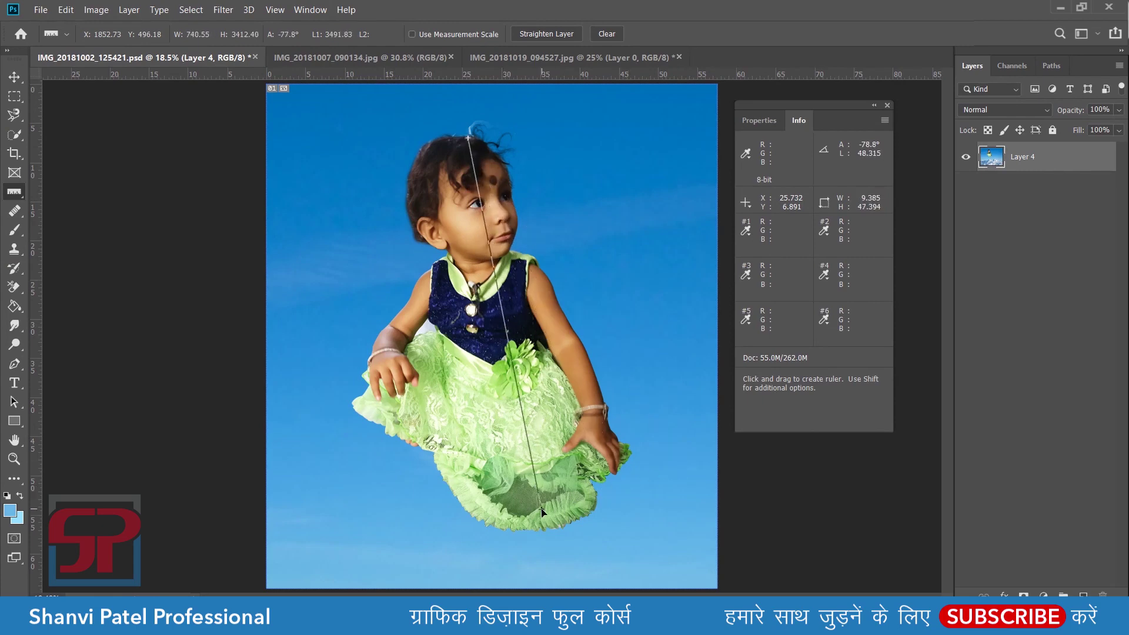
pyautogui.moveTo(531, 513); pyautogui.dragTo(497, 529)
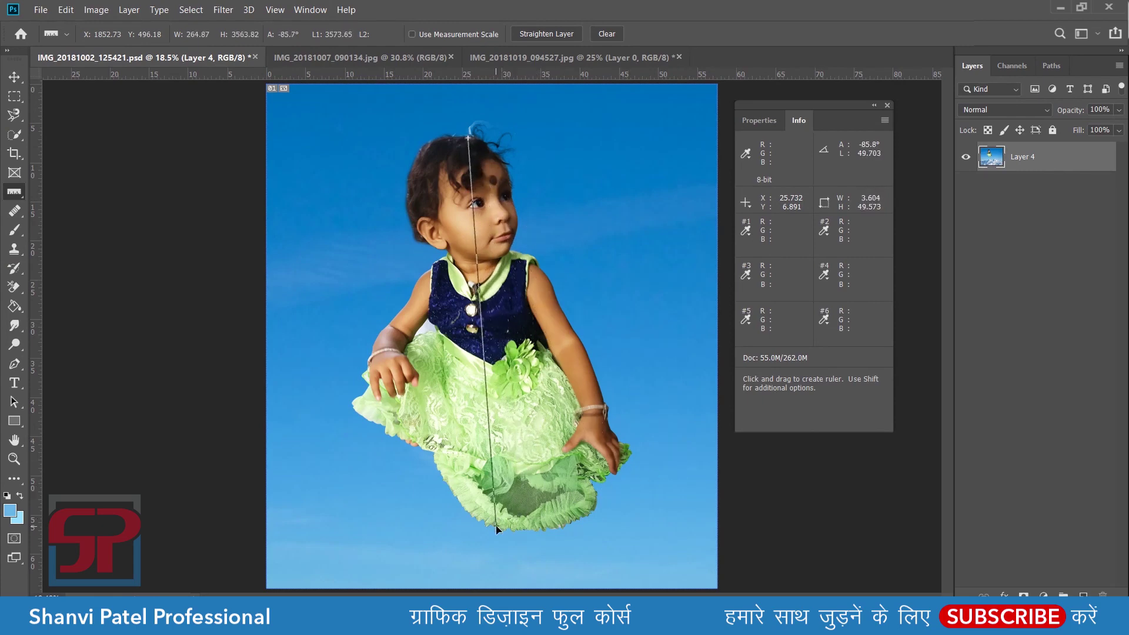
pyautogui.moveTo(497, 529); pyautogui.dragTo(496, 526)
pyautogui.moveTo(379, 375)
pyautogui.mouseDown()
pyautogui.moveTo(576, 290)
pyautogui.moveTo(620, 360)
pyautogui.mouseUp()
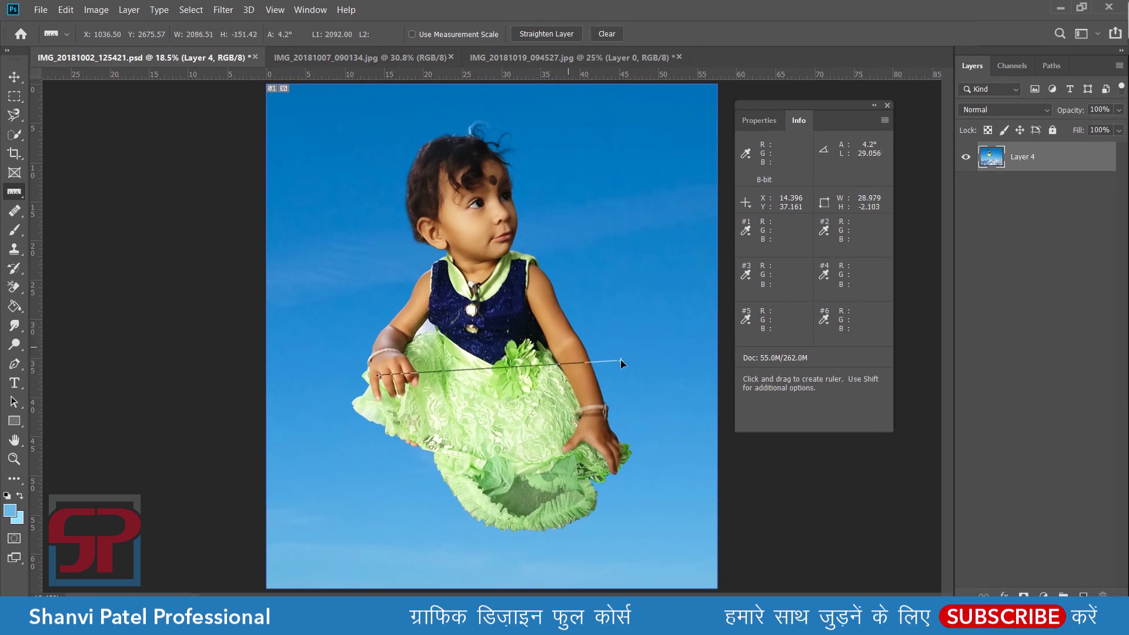
pyautogui.moveTo(621, 360); pyautogui.dragTo(590, 367)
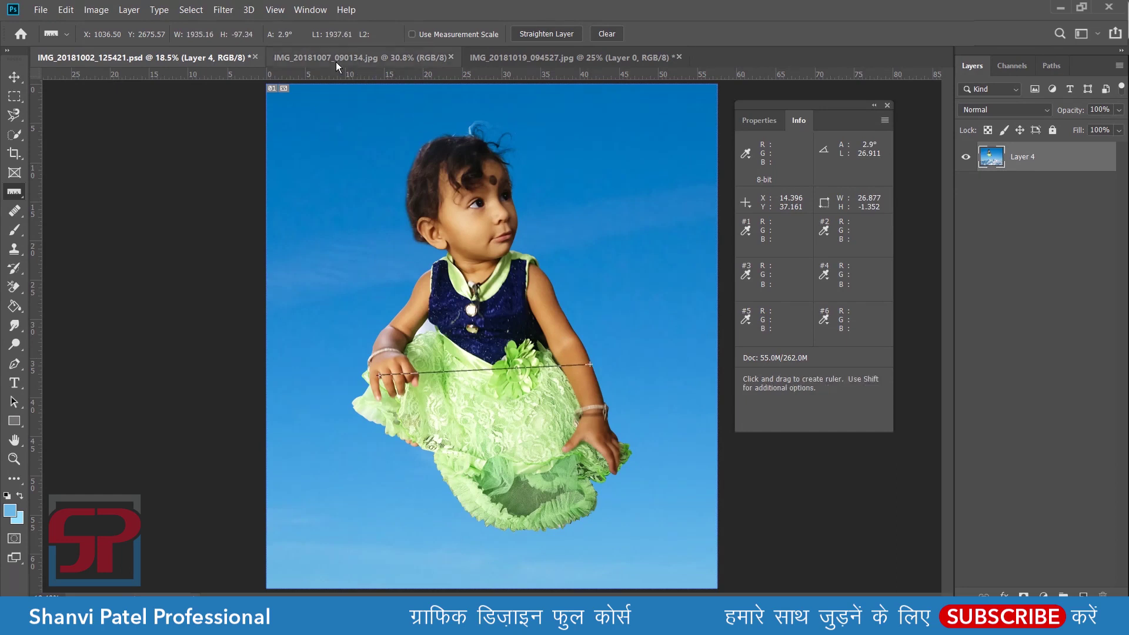
# Measure the child vertically from head to dress bottom, reading -90° and 3385.36.
pyautogui.click(887, 110)
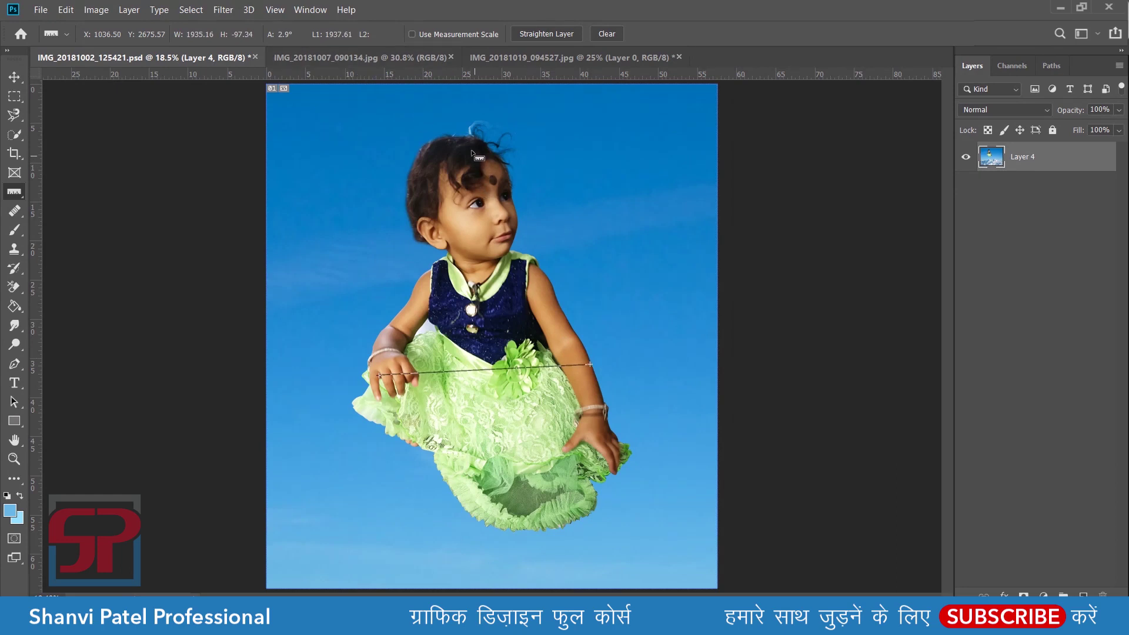
pyautogui.moveTo(464, 140); pyautogui.dragTo(464, 288)
pyautogui.moveTo(486, 328); pyautogui.dragTo(467, 507)
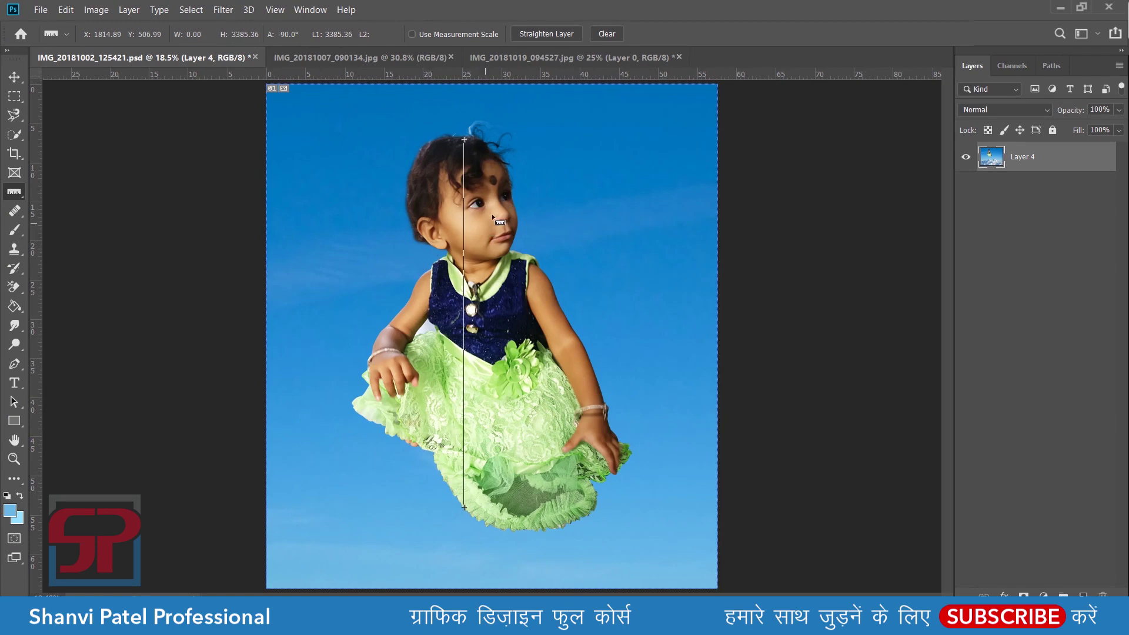
pyautogui.scroll(5, 466, 219)
# Measure the child's eye, lips and ear (ear: -50.2°, 365.69), then fit the image to the window.
pyautogui.moveTo(467, 296); pyautogui.dragTo(433, 300)
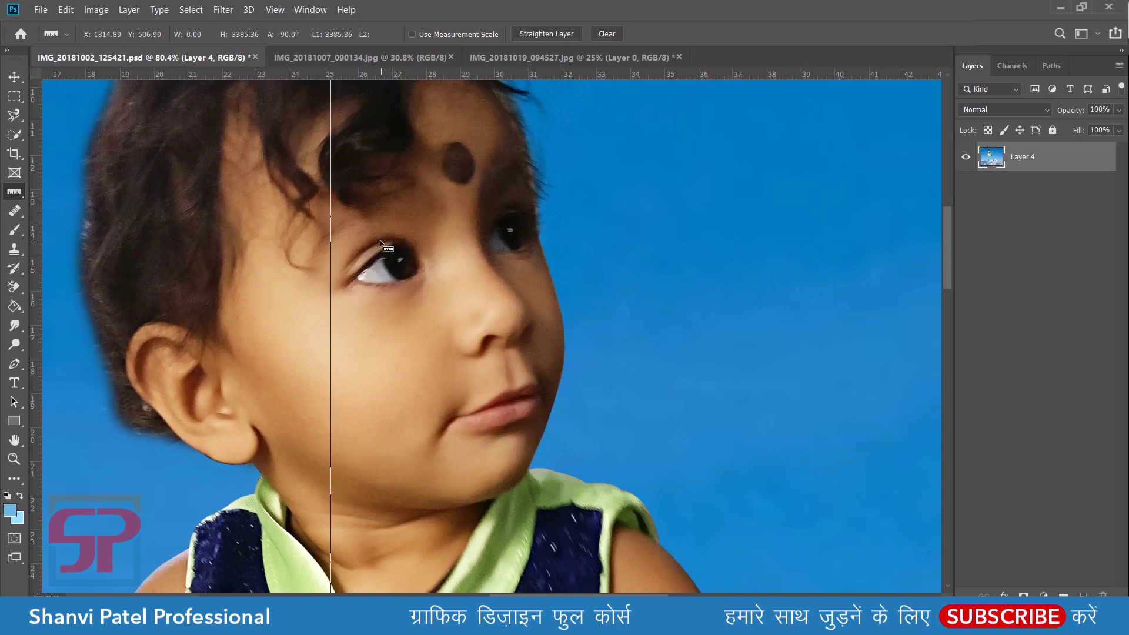
pyautogui.moveTo(382, 241); pyautogui.dragTo(400, 288)
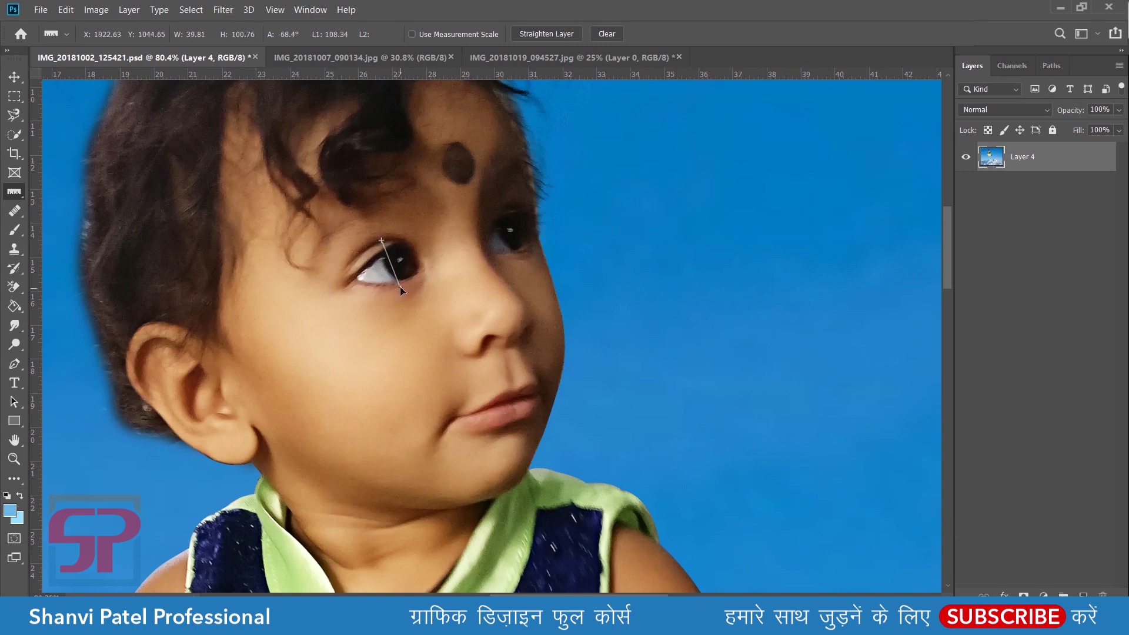
pyautogui.moveTo(400, 288)
pyautogui.mouseDown()
pyautogui.moveTo(404, 309)
pyautogui.moveTo(396, 283)
pyautogui.mouseUp()
pyautogui.moveTo(513, 393); pyautogui.dragTo(518, 421)
pyautogui.moveTo(140, 328); pyautogui.dragTo(252, 461)
pyautogui.hotkey('ctrl', '0')
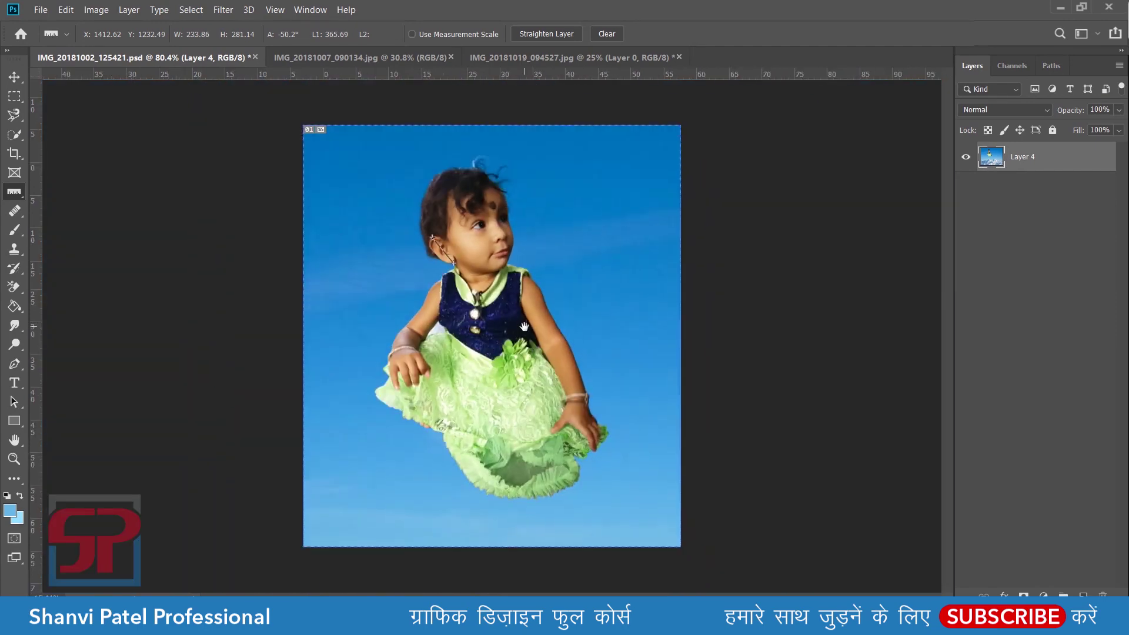
pyautogui.scroll(2, 503, 295)
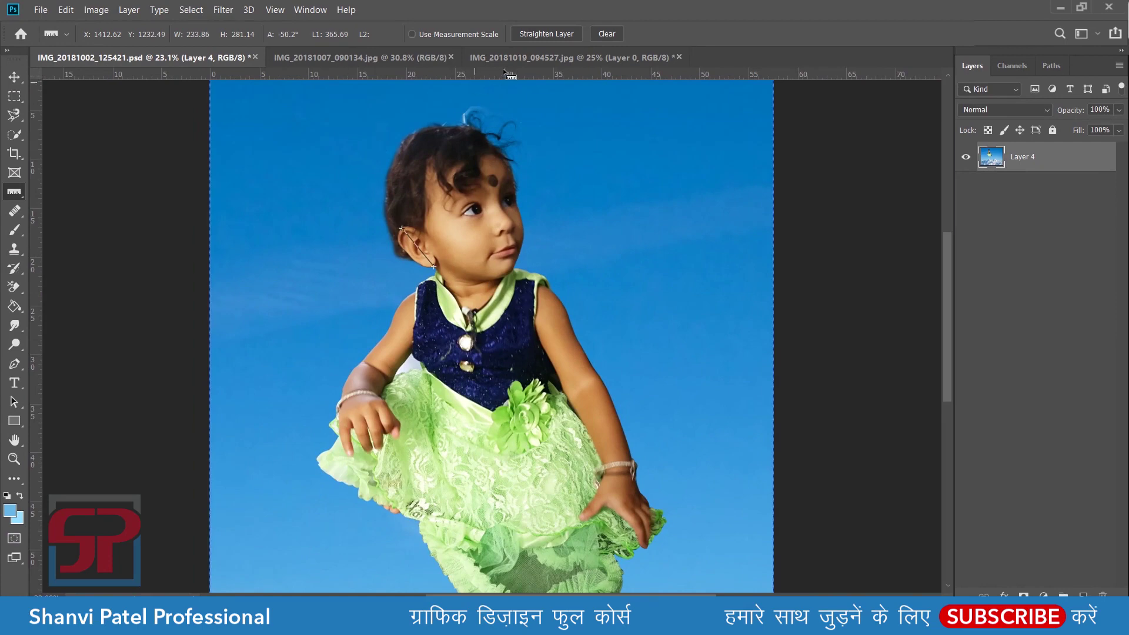
# Straighten IMG_20181019_094527.jpg along a shoe-to-head ruler line, then undo the straightening.
pyautogui.click(385, 56)
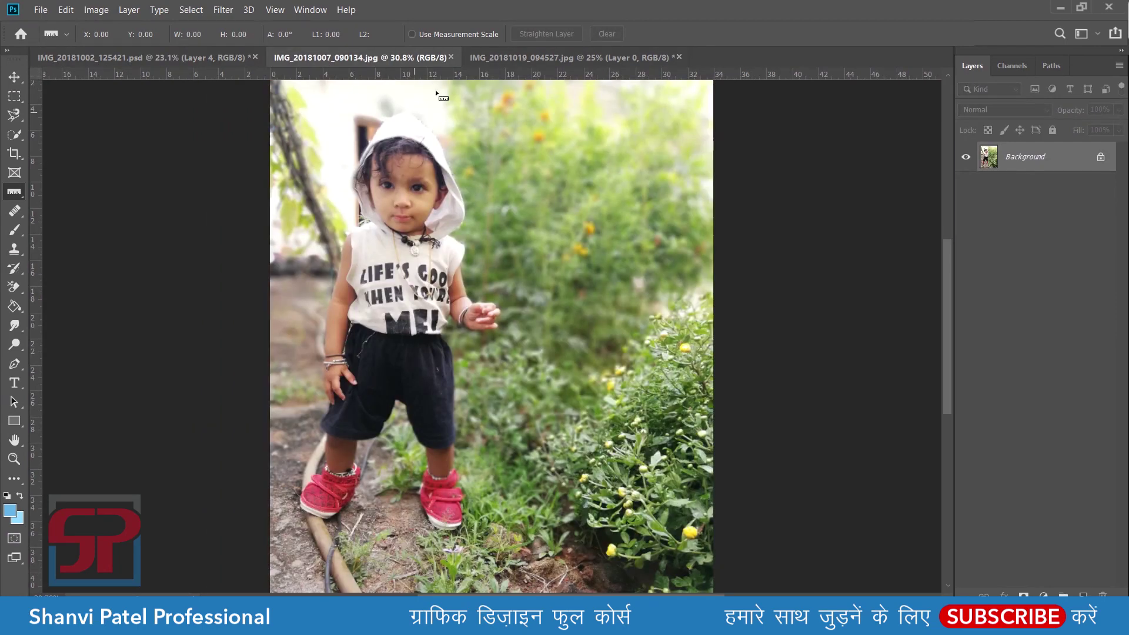
pyautogui.click(529, 55)
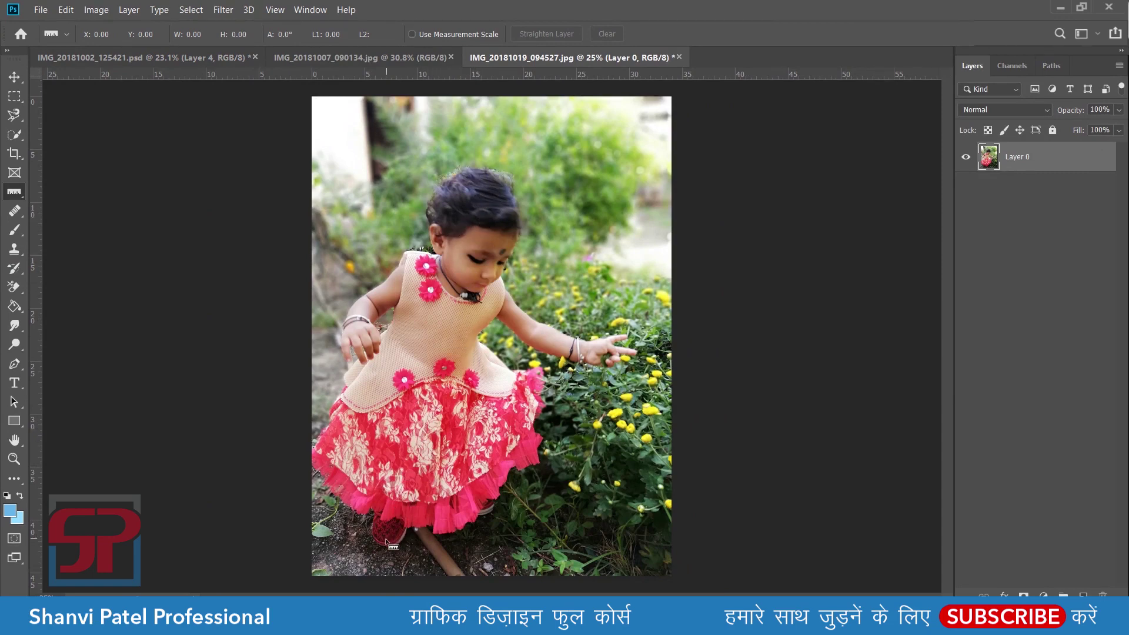
pyautogui.moveTo(387, 545); pyautogui.dragTo(487, 170)
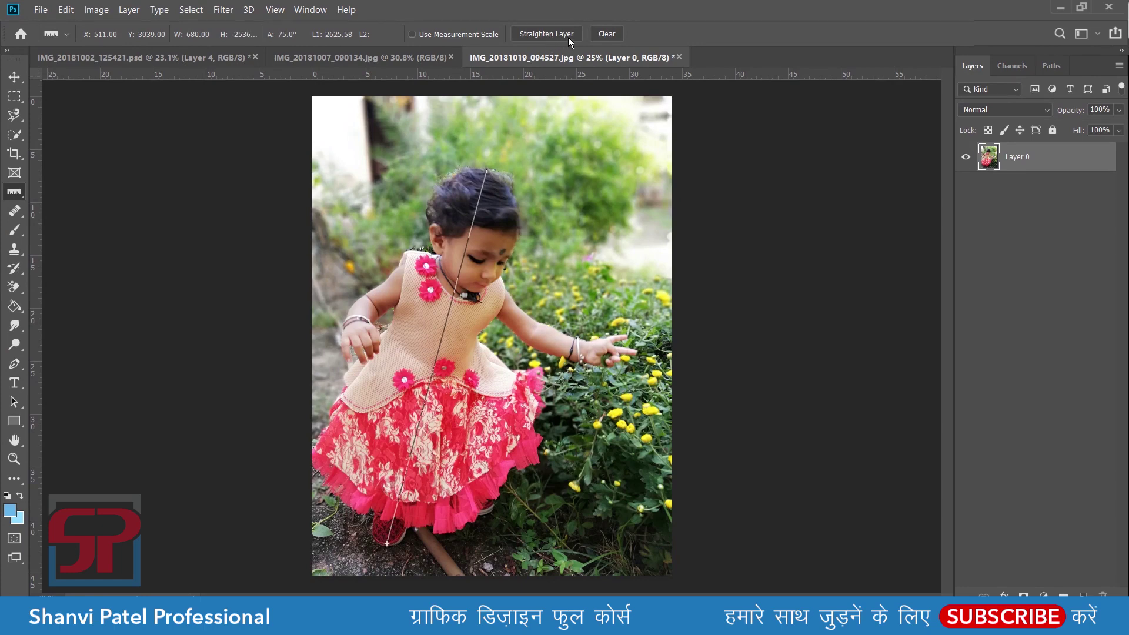
pyautogui.click(545, 34)
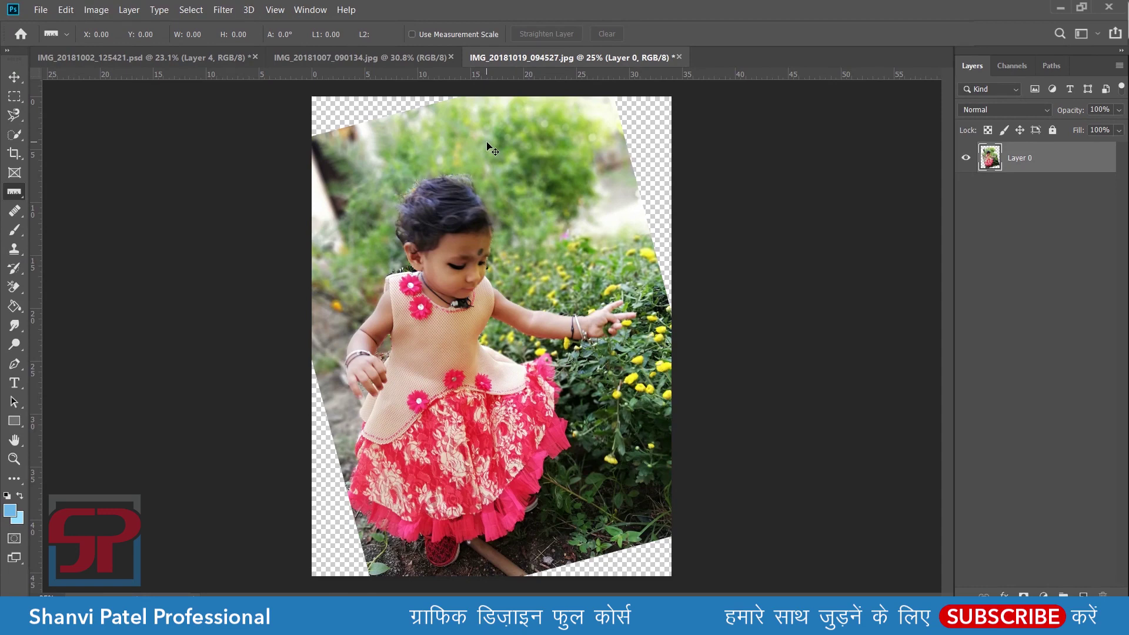
pyautogui.hotkey('ctrl', 'z')
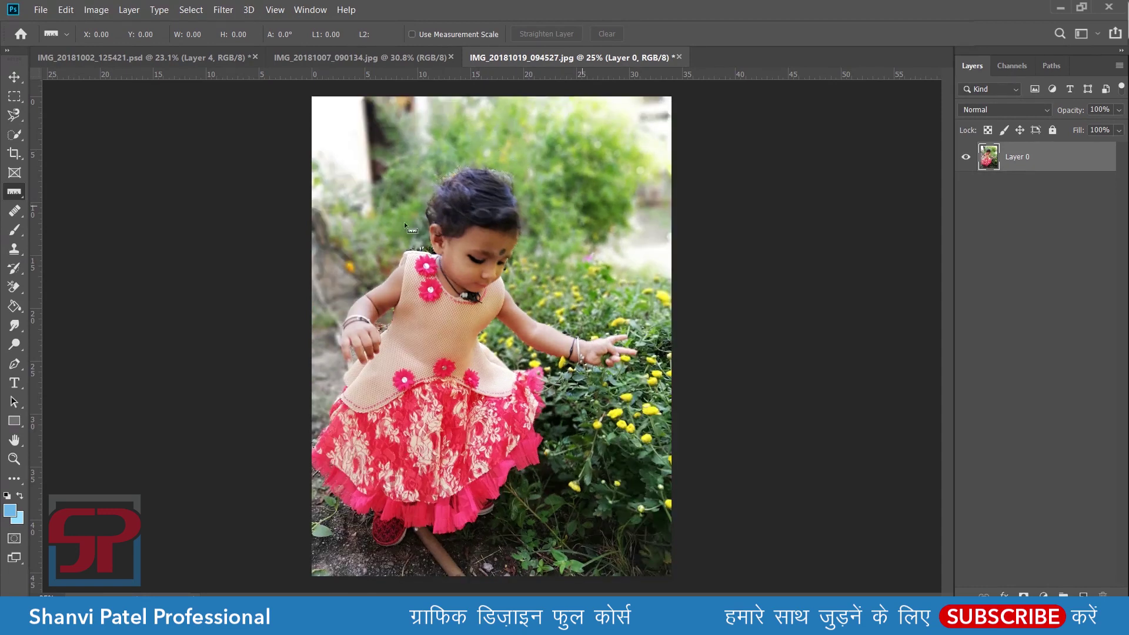
# Paste the text page into IMG_20181007_090134.jpg and level it along a text-line ruler measurement.
pyautogui.click(379, 54)
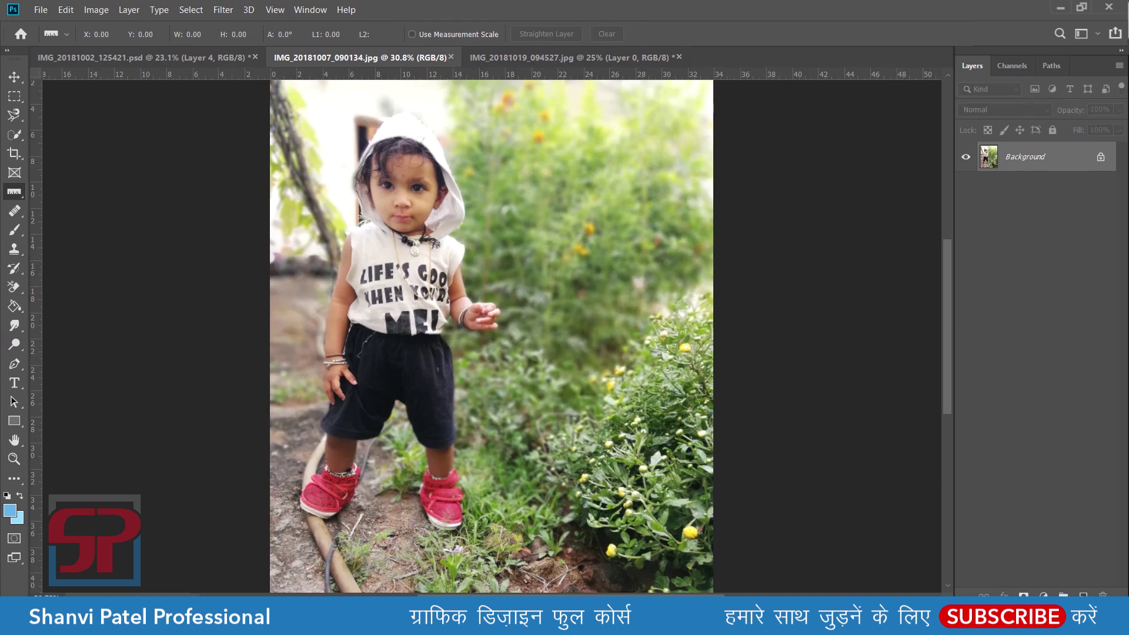
pyautogui.hotkey('ctrl', 'v')
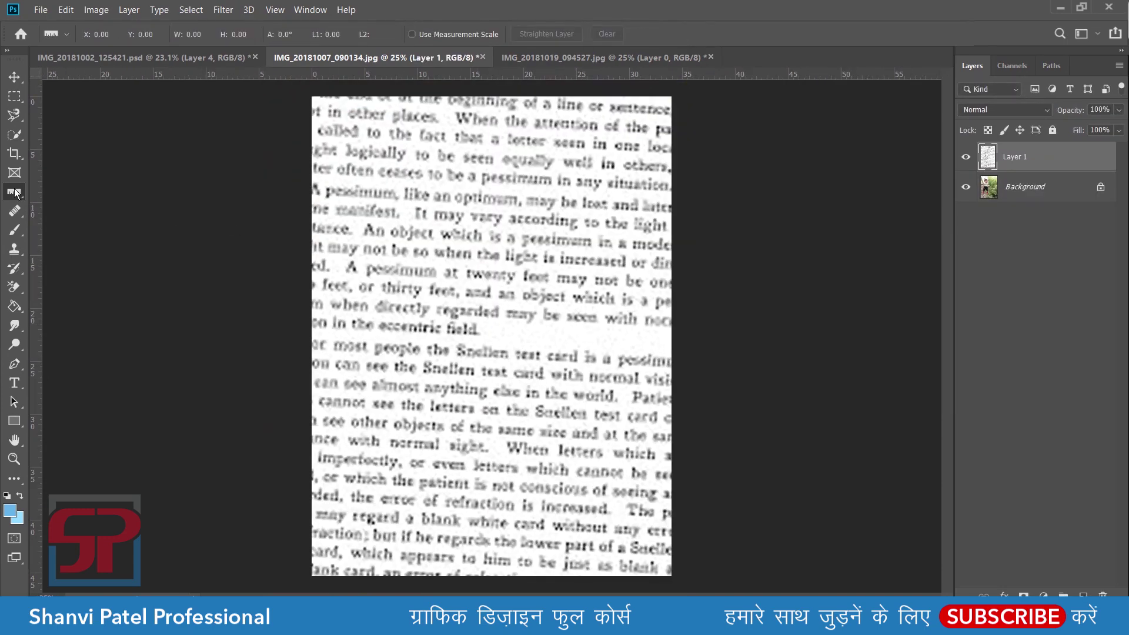
pyautogui.rightClick(17, 193)
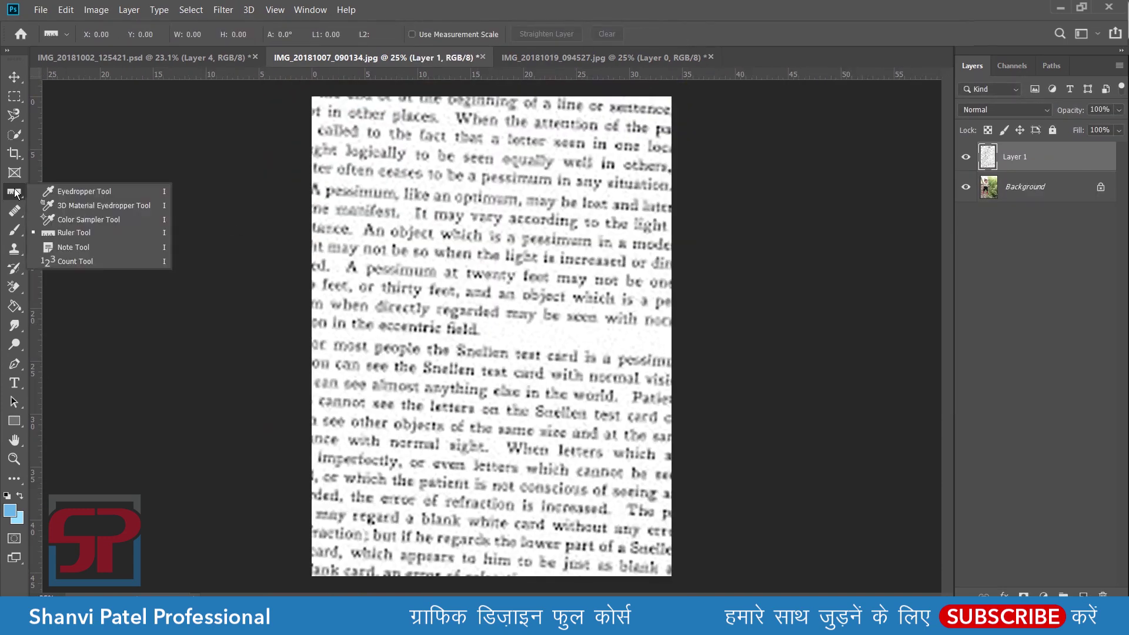
pyautogui.click(77, 230)
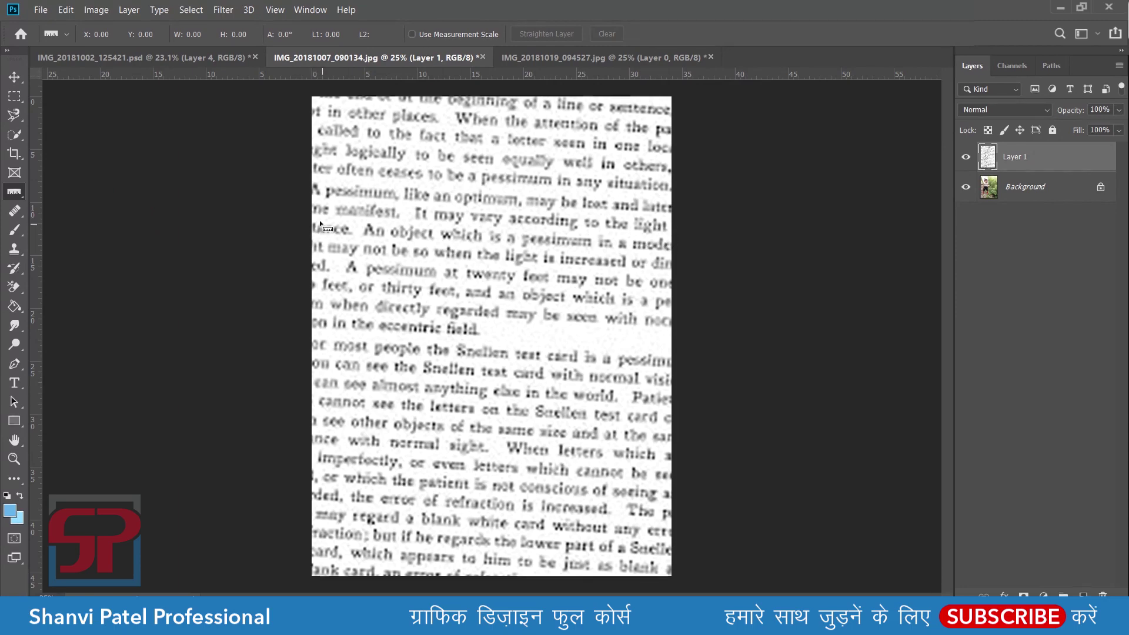
pyautogui.moveTo(312, 215); pyautogui.dragTo(695, 237)
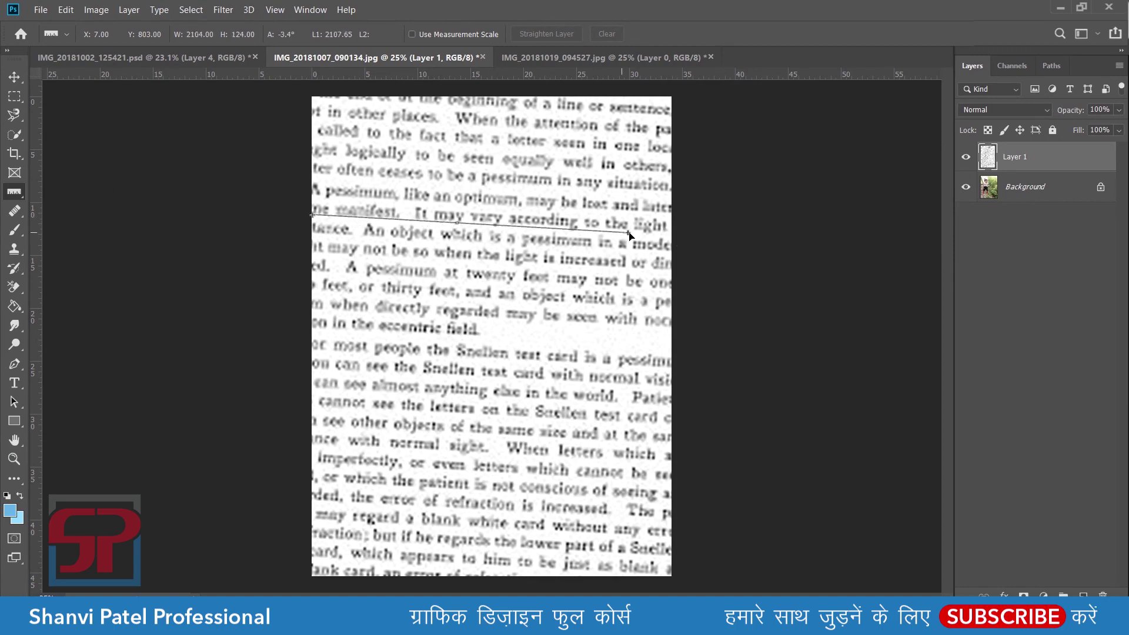
pyautogui.moveTo(695, 237); pyautogui.dragTo(695, 235)
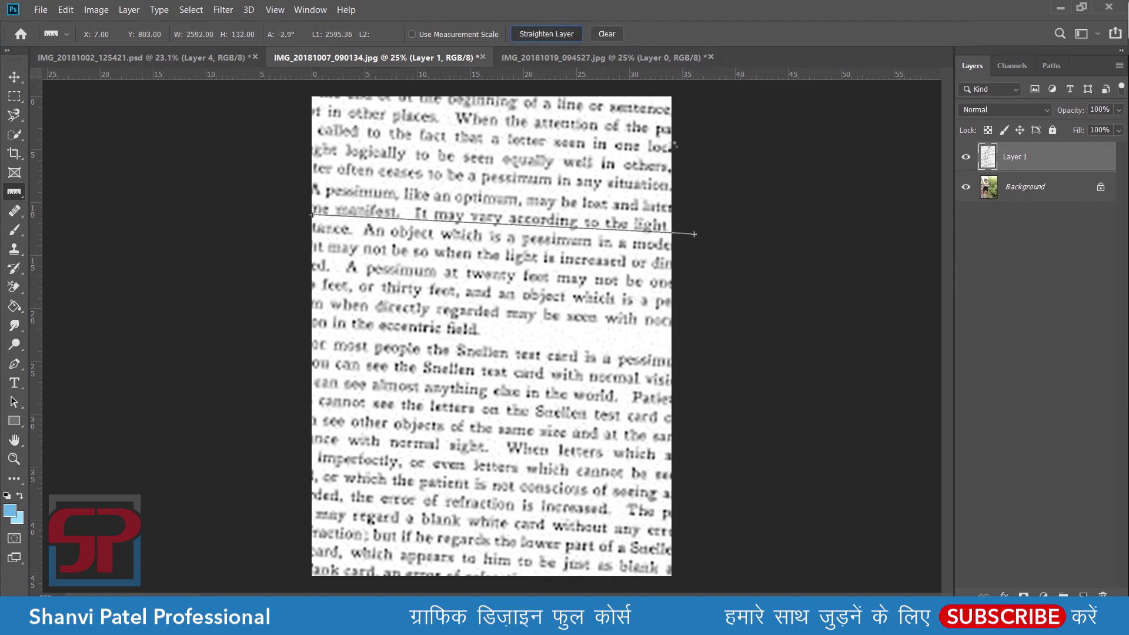
pyautogui.click(559, 30)
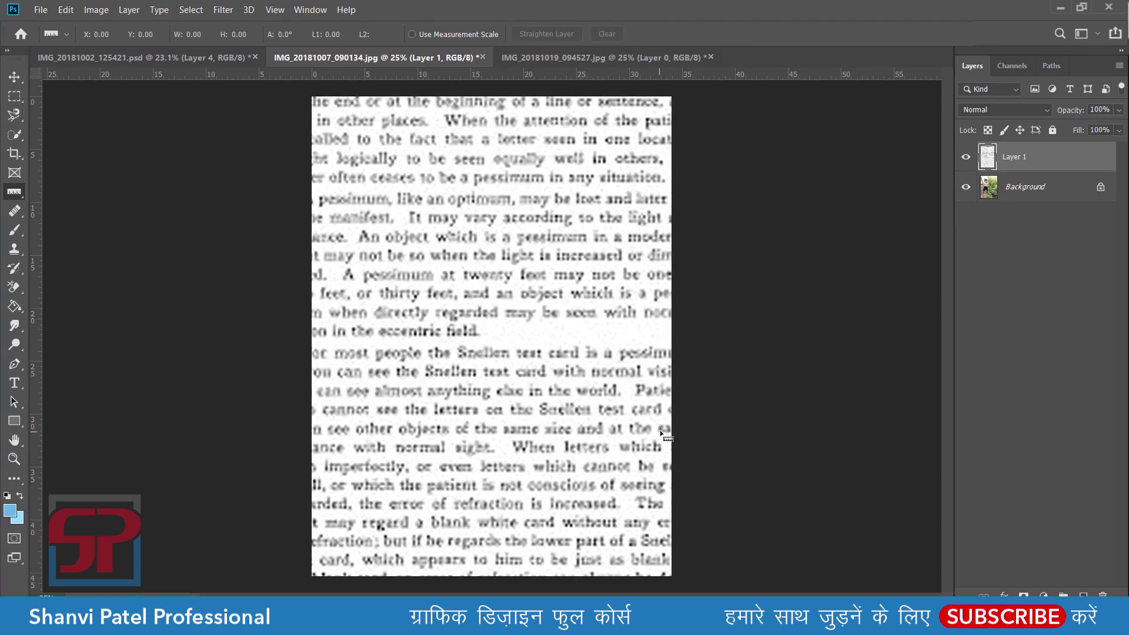
pyautogui.rightClick(16, 195)
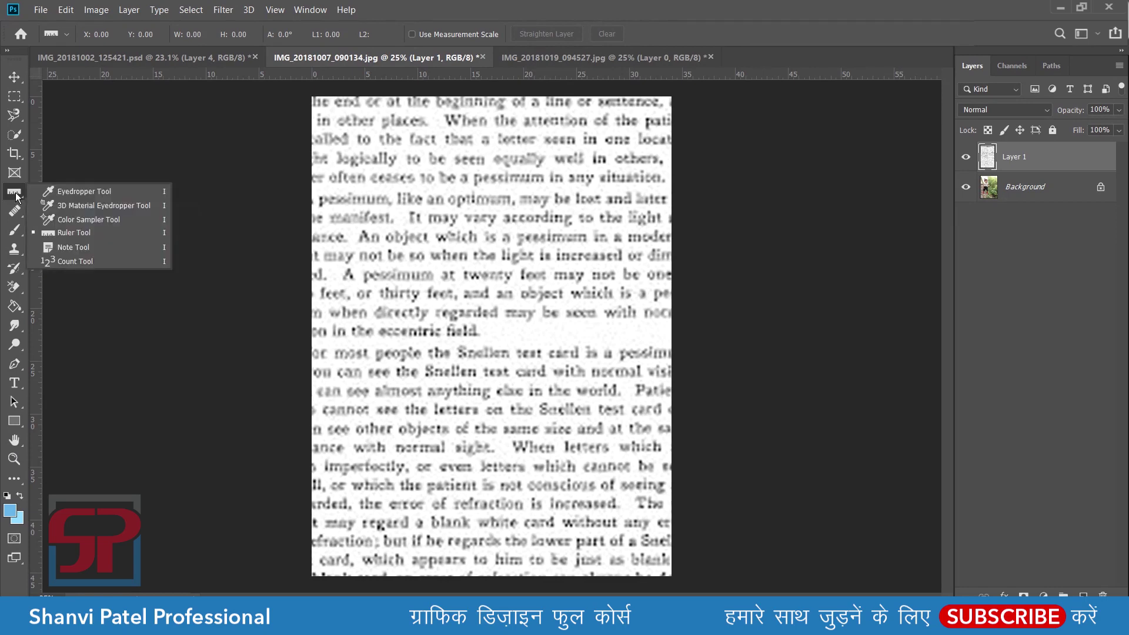
pyautogui.click(94, 247)
# Add a note with the author's name near the top-left of the sky photo.
pyautogui.click(184, 54)
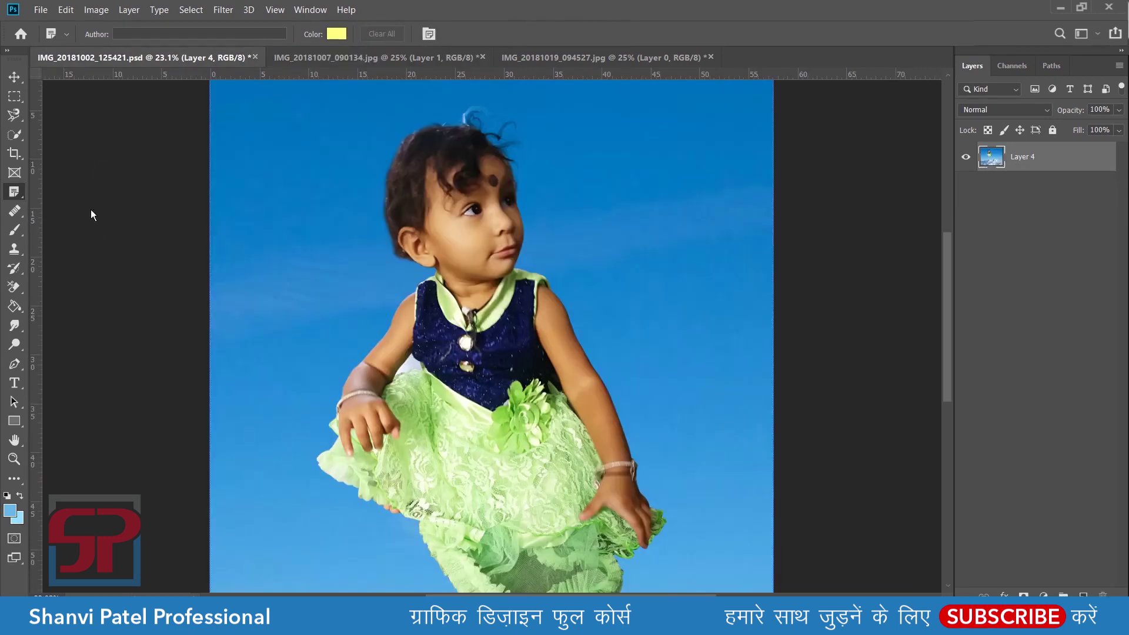
pyautogui.hotkey('ctrl', '-')
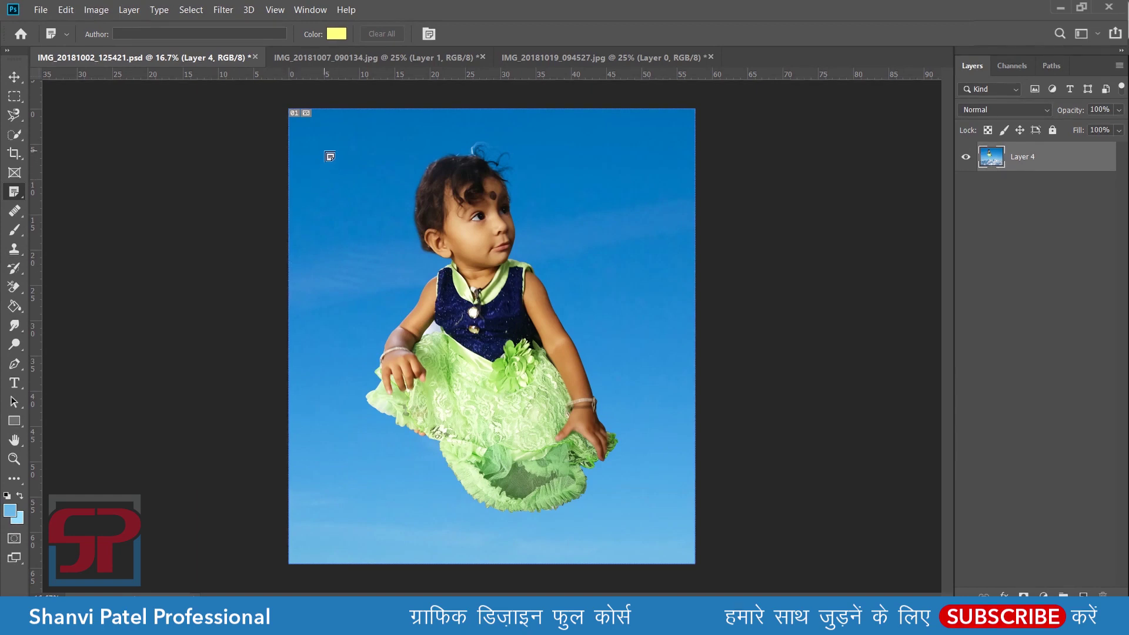
pyautogui.click(332, 145)
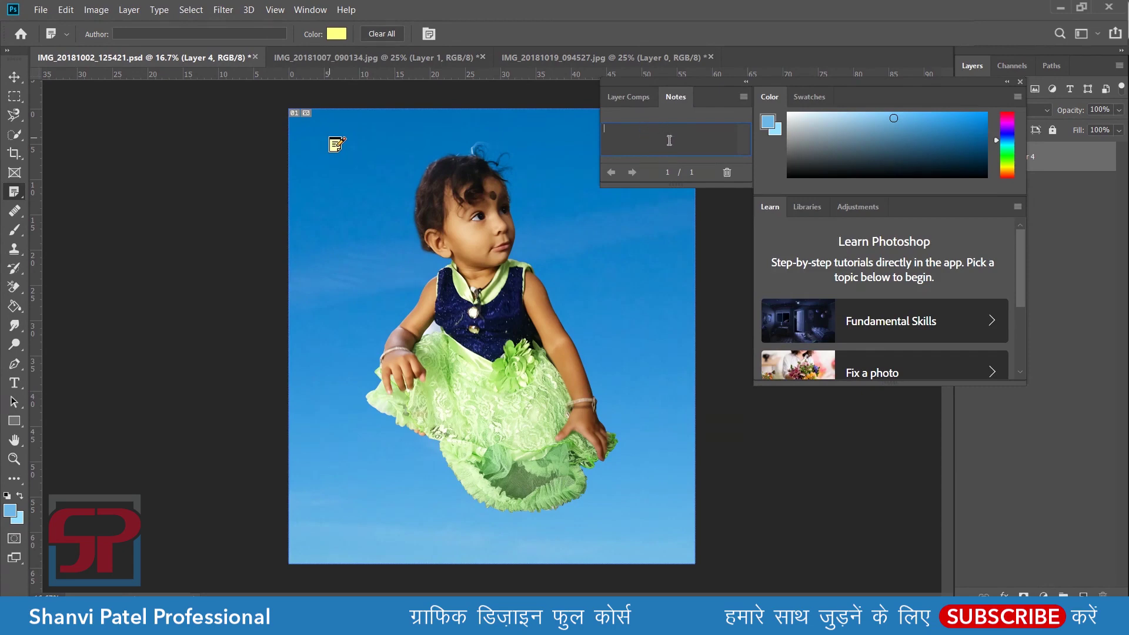
pyautogui.click(1020, 82)
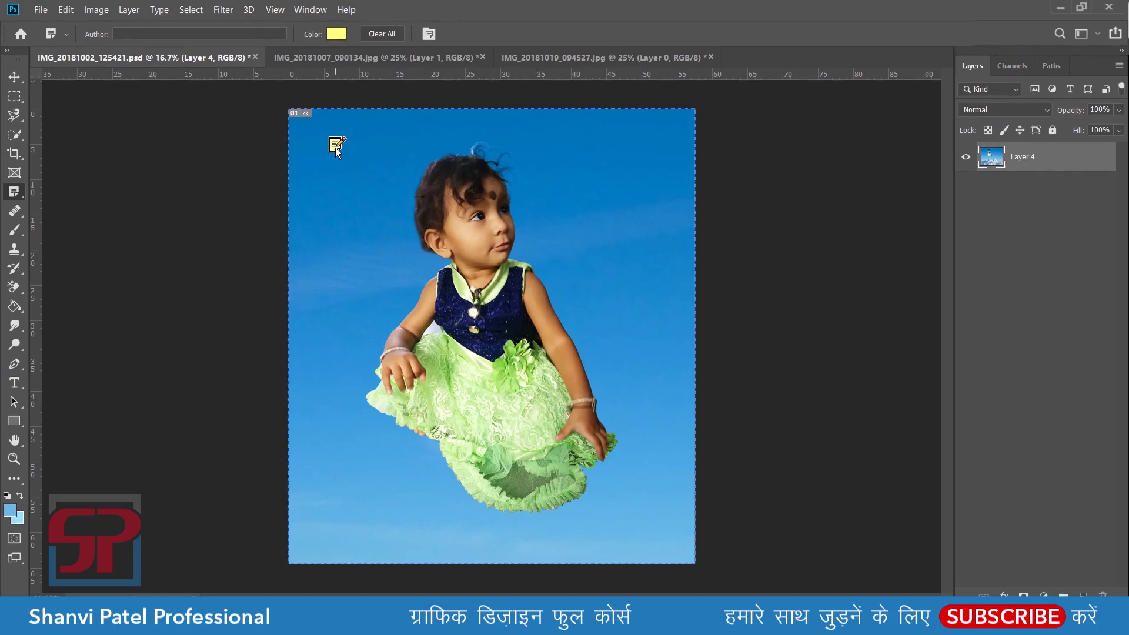
pyautogui.click(14, 76)
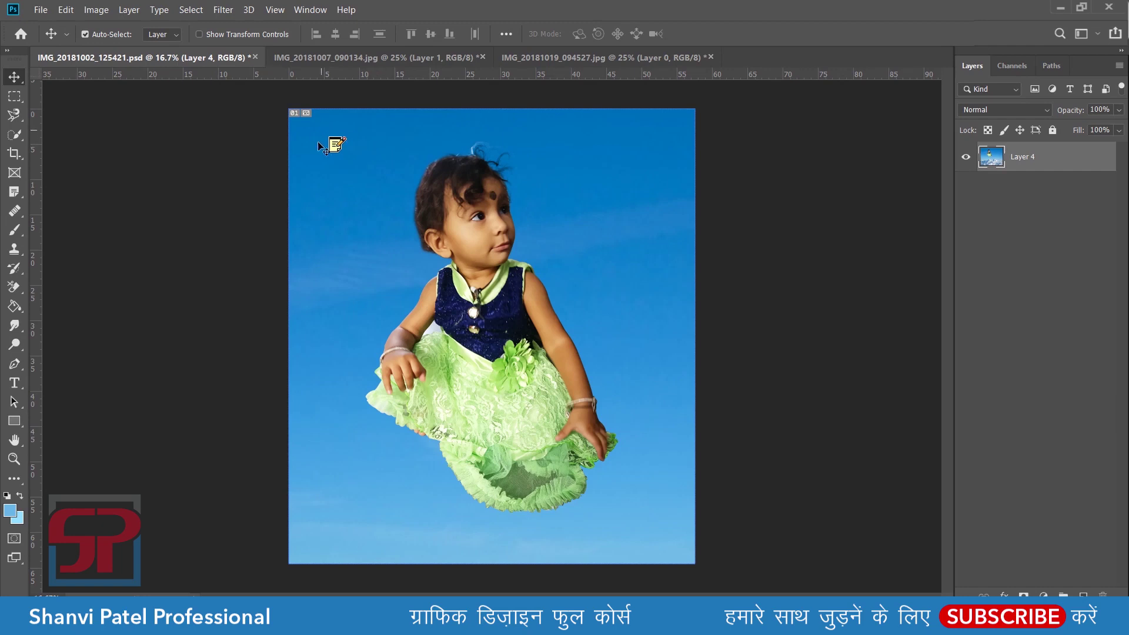
pyautogui.doubleClick(334, 145)
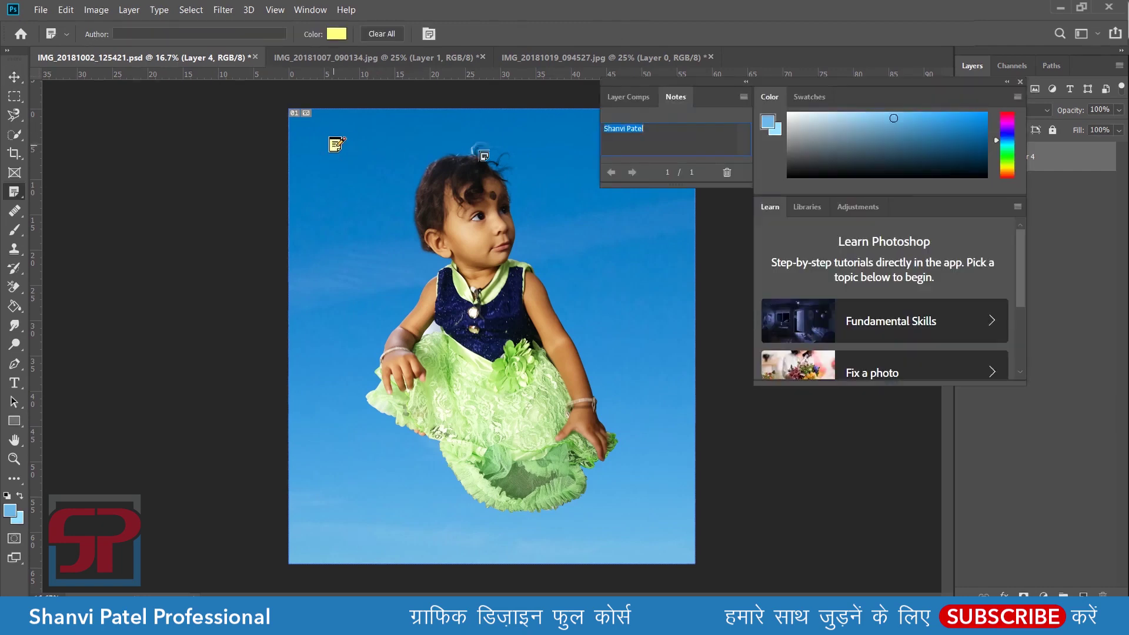
pyautogui.click(703, 137)
pyautogui.moveTo(662, 130); pyautogui.dragTo(591, 129)
pyautogui.click(689, 133)
pyautogui.click(746, 84)
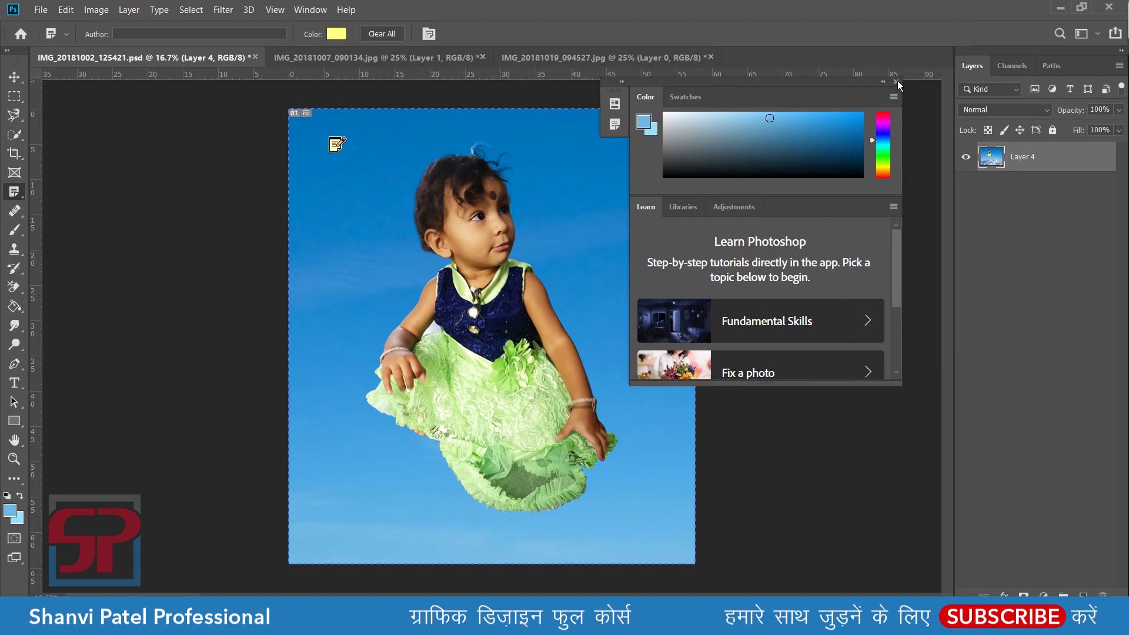
pyautogui.click(902, 84)
pyautogui.rightClick(339, 138)
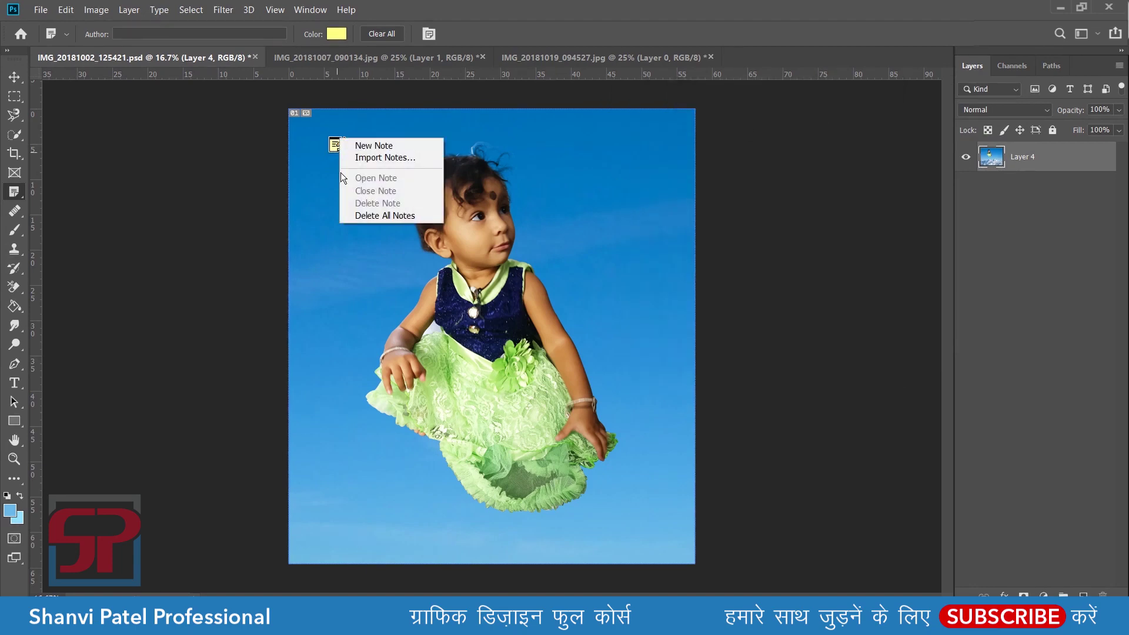
pyautogui.click(333, 145)
pyautogui.rightClick(333, 145)
pyautogui.click(370, 183)
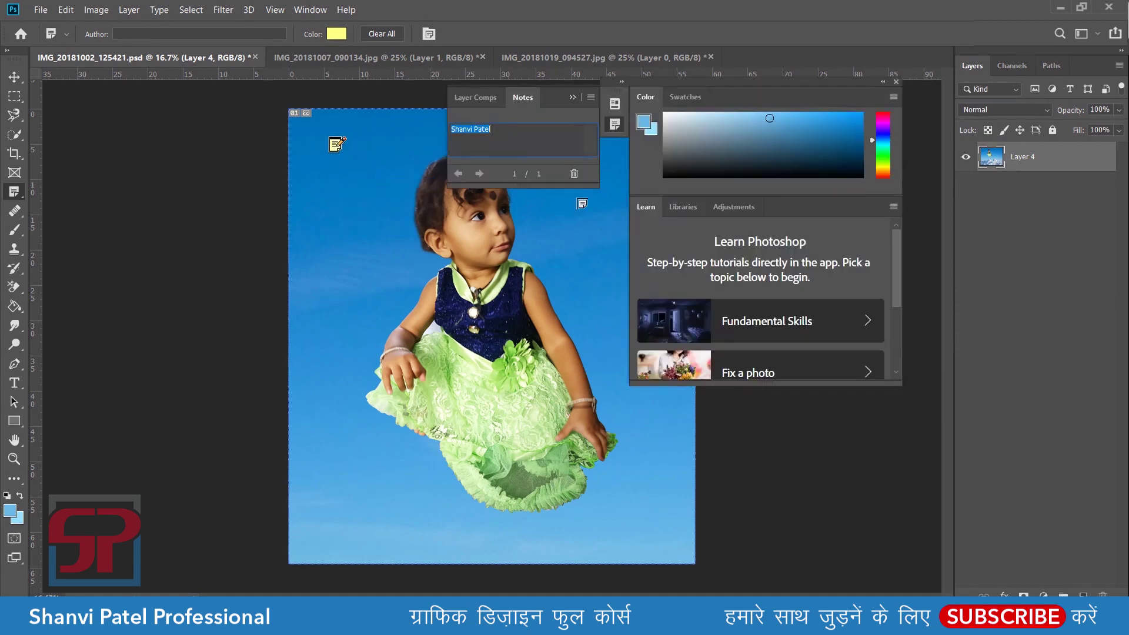
pyautogui.moveTo(529, 135); pyautogui.dragTo(415, 136)
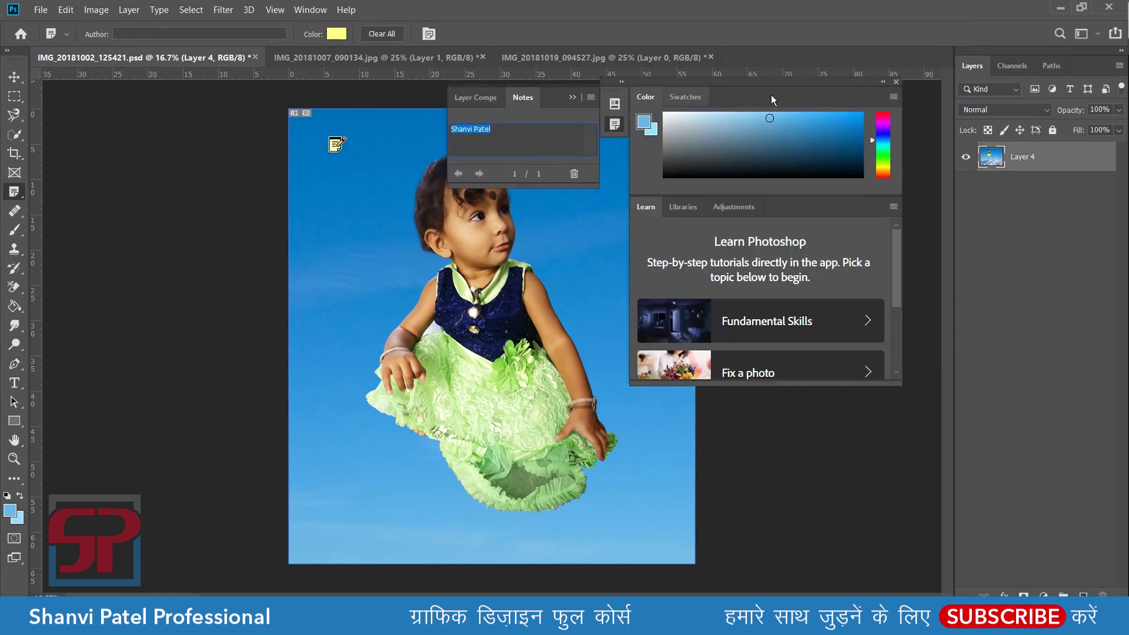
pyautogui.click(896, 83)
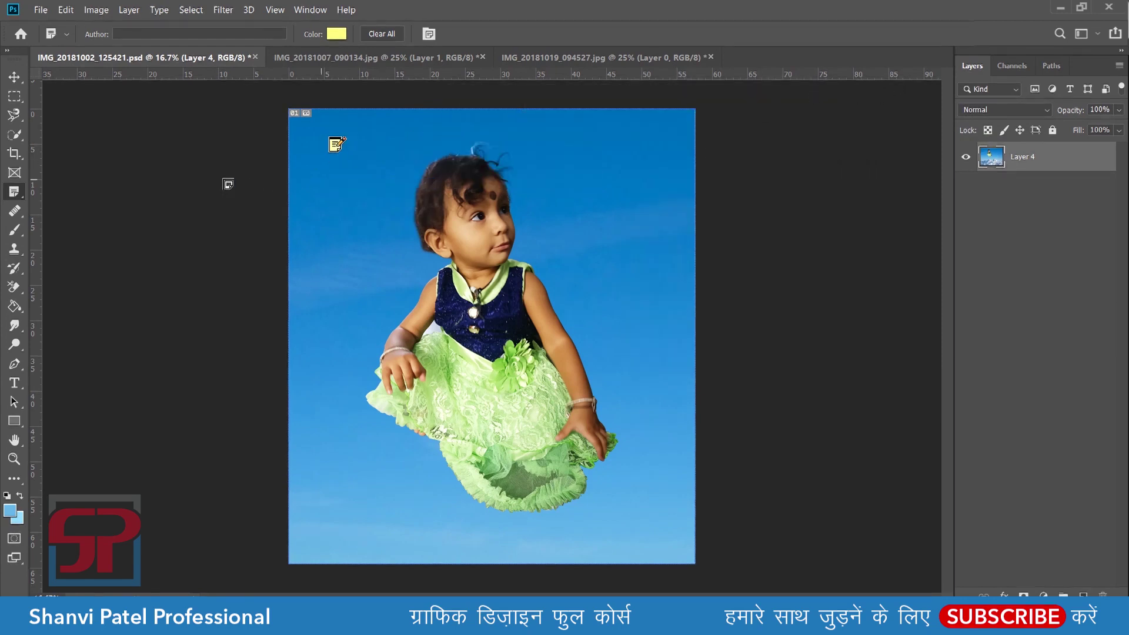